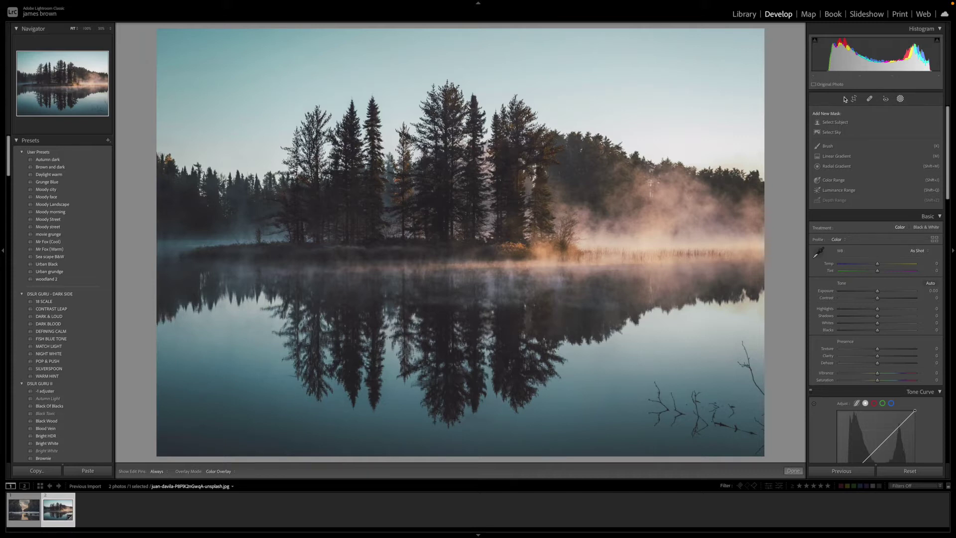
# Hide and reopen the Masking panel to bring back the Add New Mask choices.
pyautogui.click(901, 99)
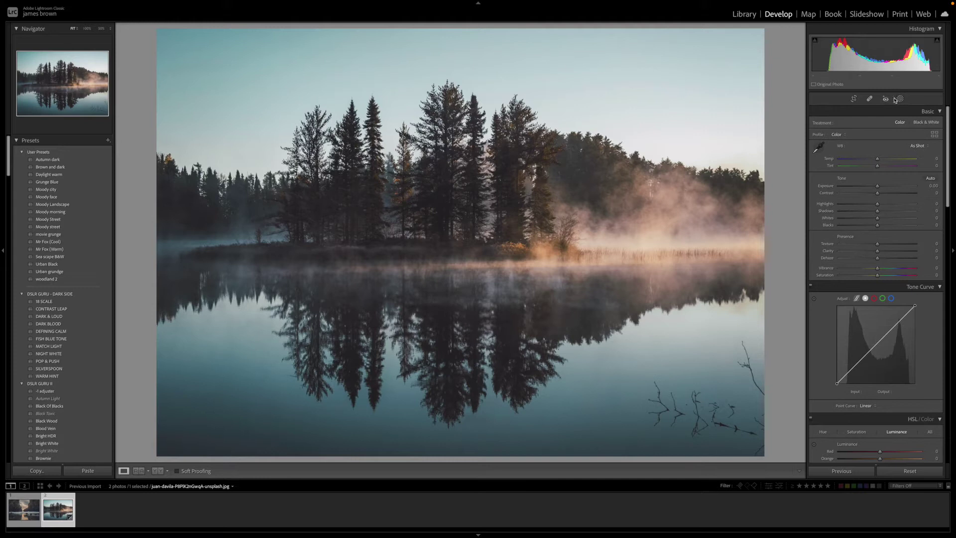
pyautogui.click(900, 99)
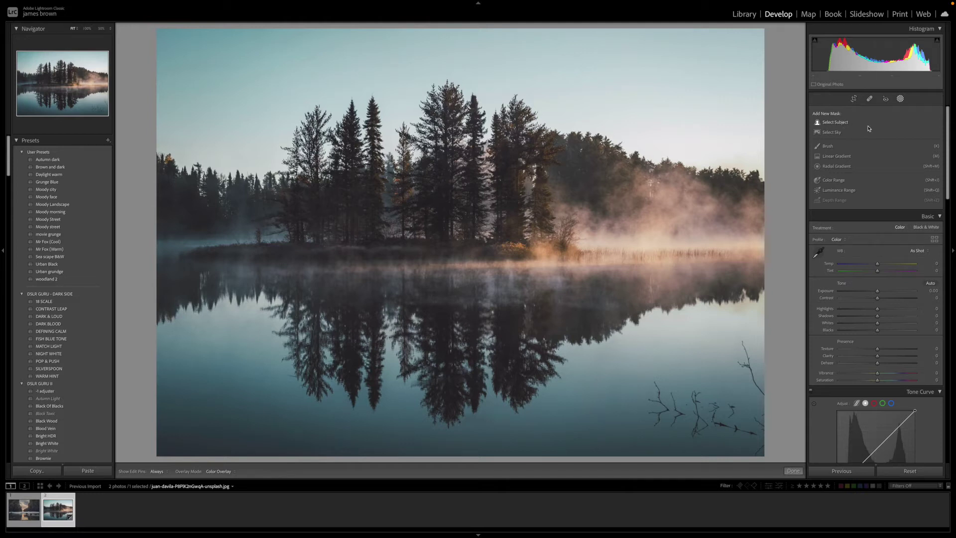
# Create a Select Sky mask and check its treetop edge at 300%, then return to 100%.
pyautogui.click(827, 133)
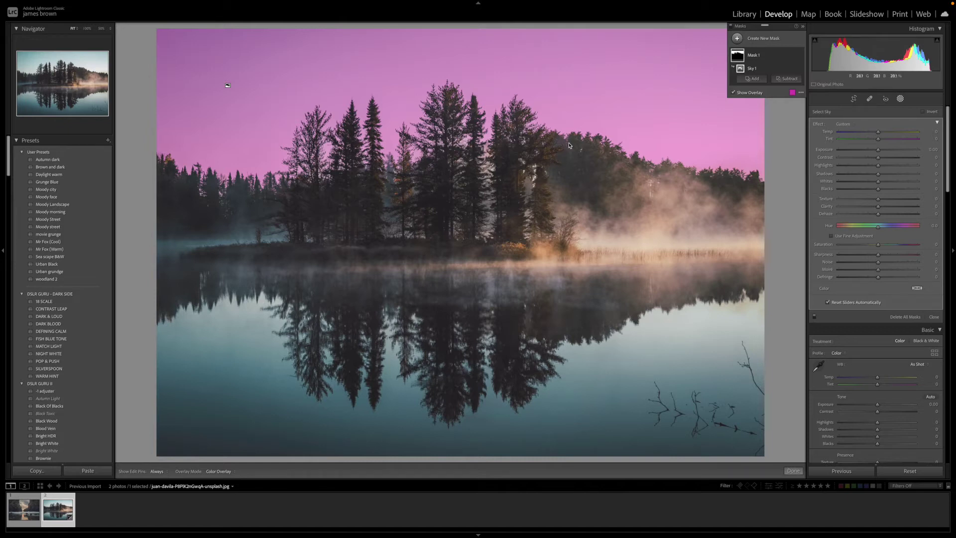
pyautogui.click(555, 119)
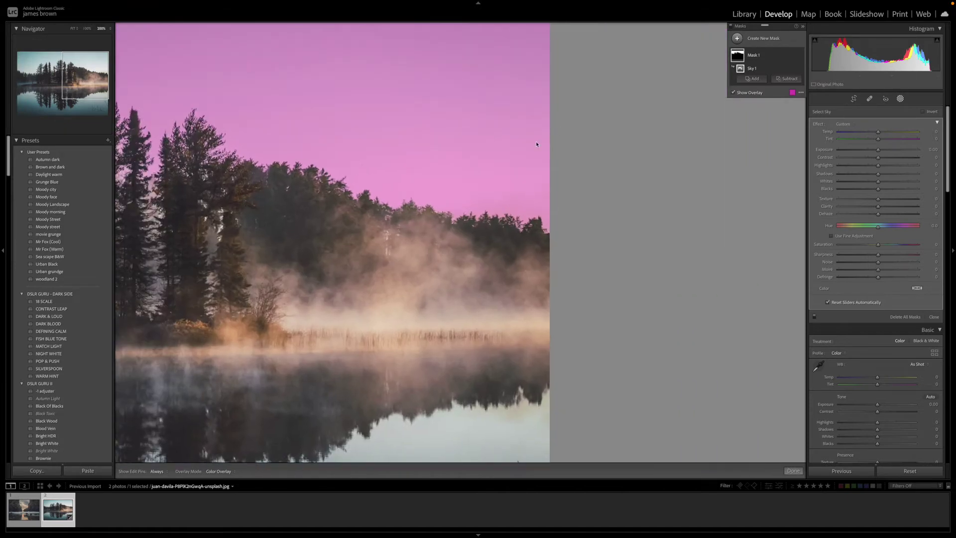
pyautogui.moveTo(336, 159); pyautogui.dragTo(302, 130)
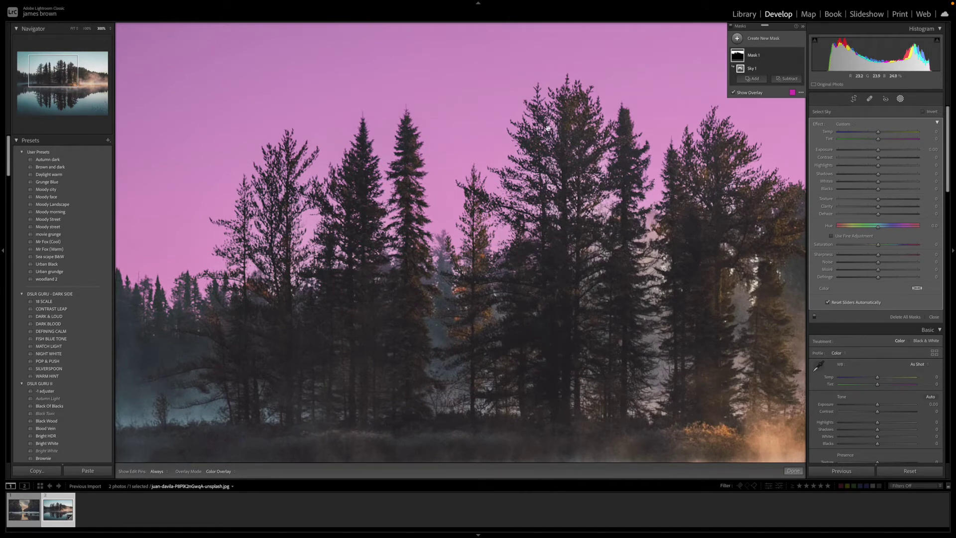
pyautogui.hotkey('ctrl', '-')
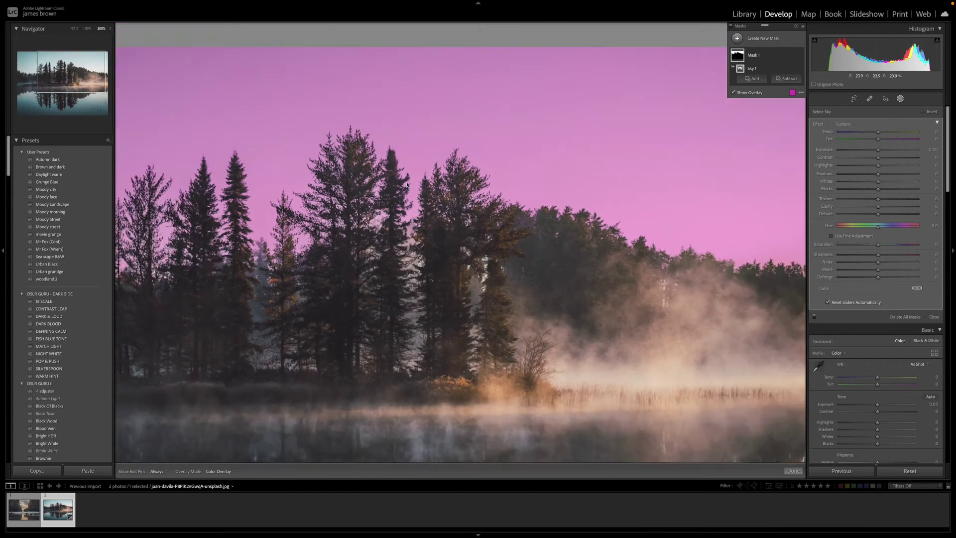
pyautogui.hotkey('ctrl', '-')
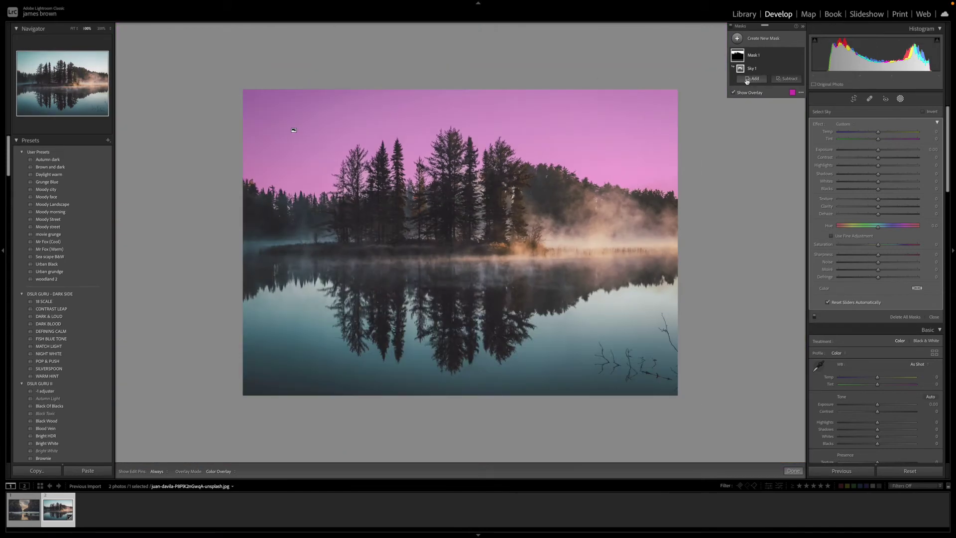
# Set the mask overlay colour to red at full opacity.
pyautogui.click(793, 92)
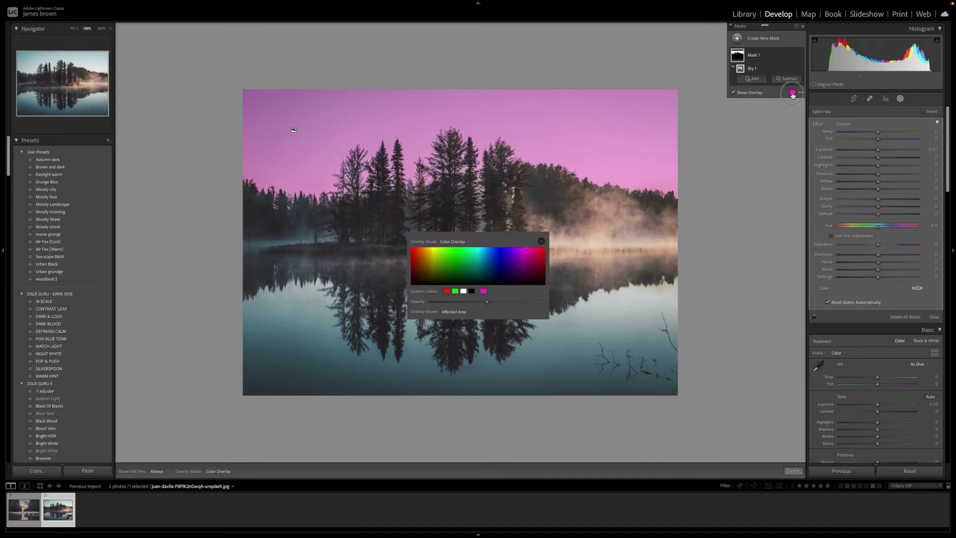
pyautogui.click(448, 291)
pyautogui.moveTo(487, 302); pyautogui.dragTo(518, 303)
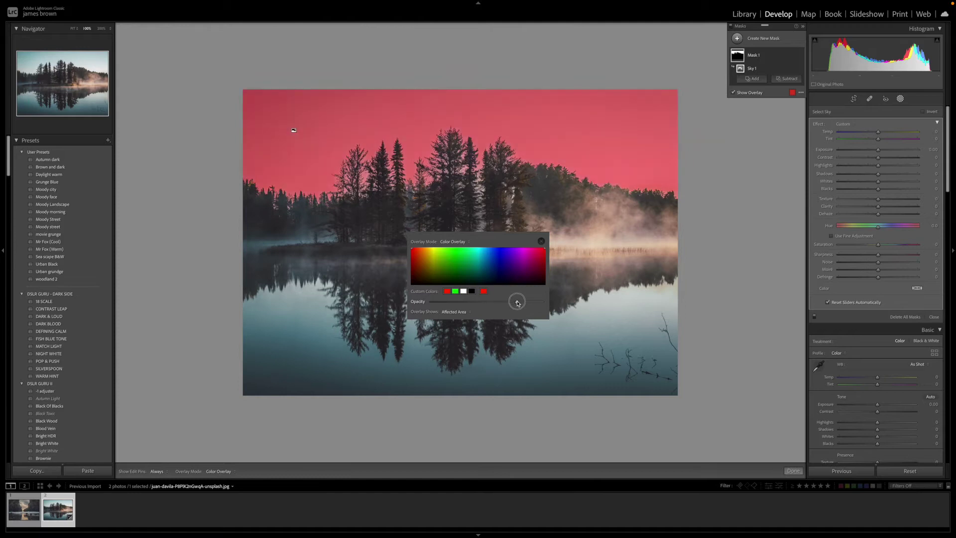
pyautogui.click(542, 241)
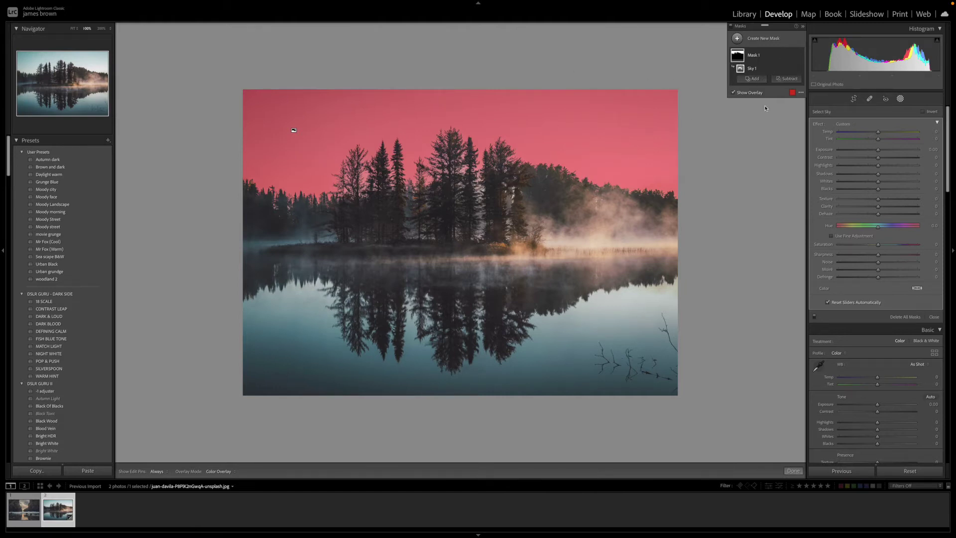
# Darken the sky mask to Exposure −0.29, Highlights −16 and Shadows −21, checking coverage with the overlay.
pyautogui.click(733, 93)
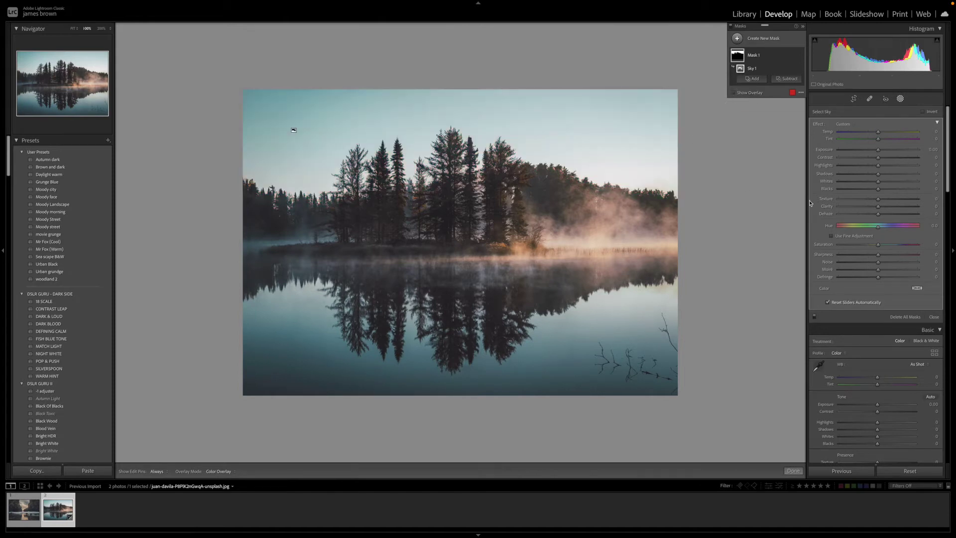
pyautogui.moveTo(878, 152); pyautogui.dragTo(875, 149)
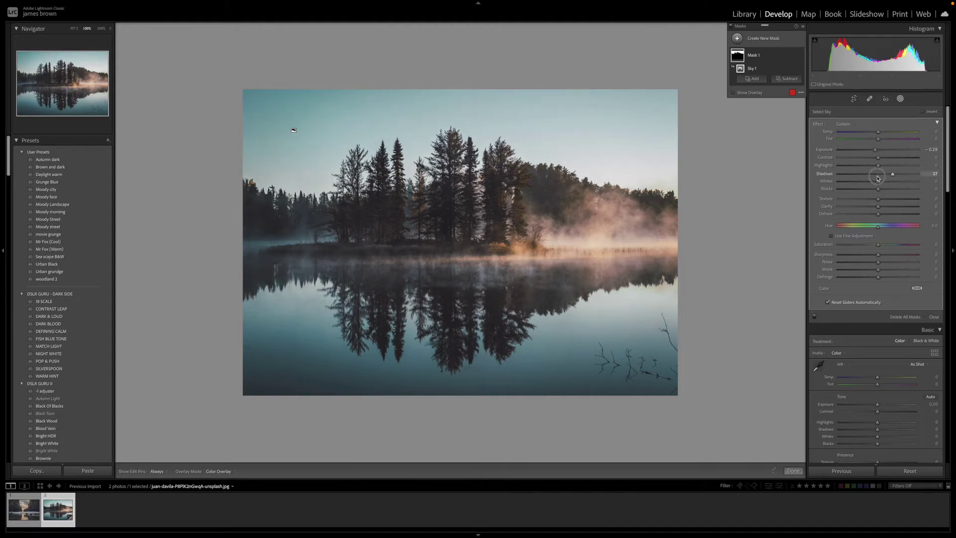
pyautogui.moveTo(878, 174)
pyautogui.mouseDown()
pyautogui.moveTo(866, 179)
pyautogui.moveTo(875, 168)
pyautogui.mouseUp()
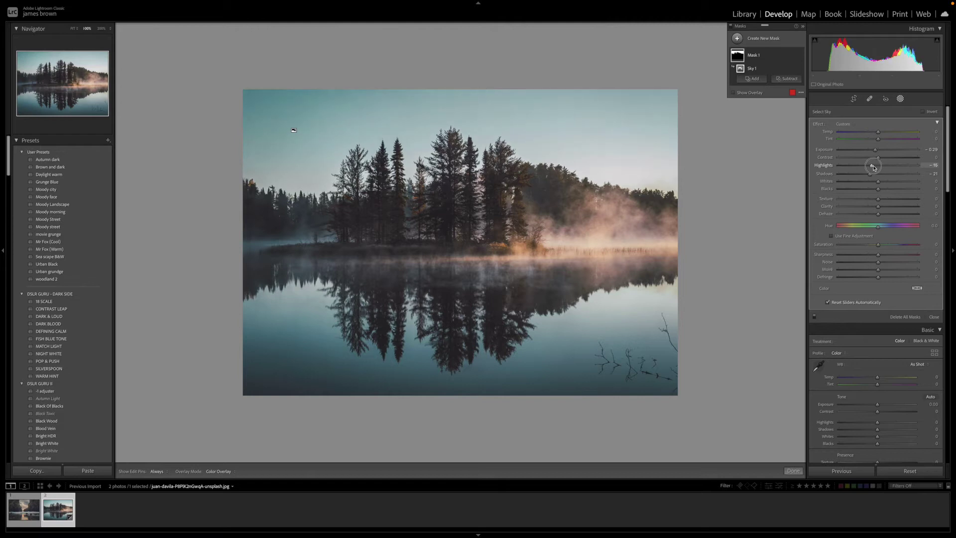
pyautogui.click(733, 93)
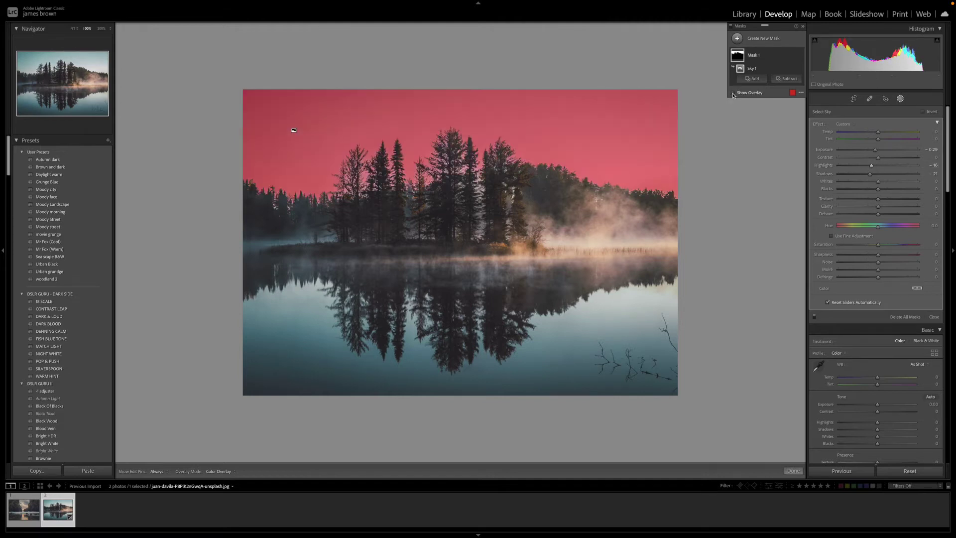
pyautogui.click(733, 93)
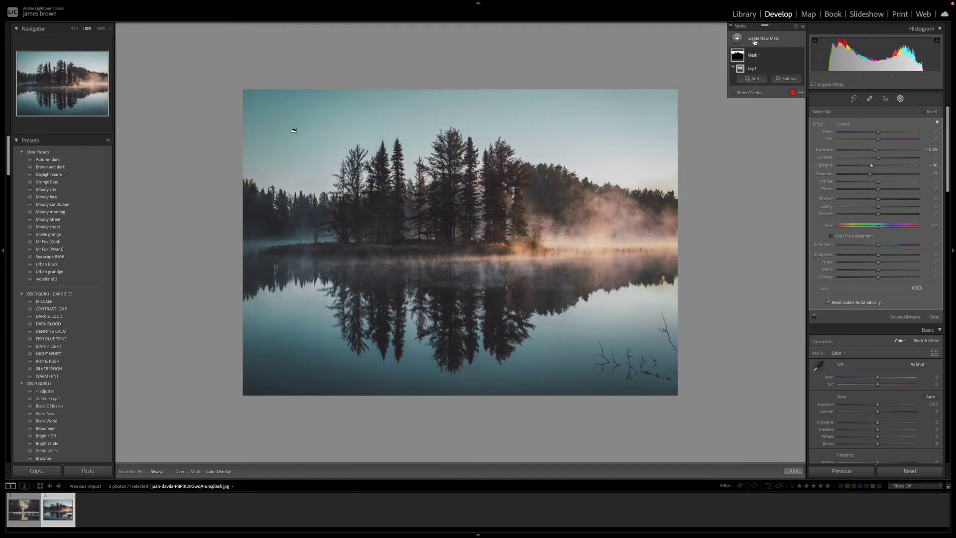
# Add a second Select Sky mask and invert its Sky 1 component onto the trees and water.
pyautogui.click(761, 42)
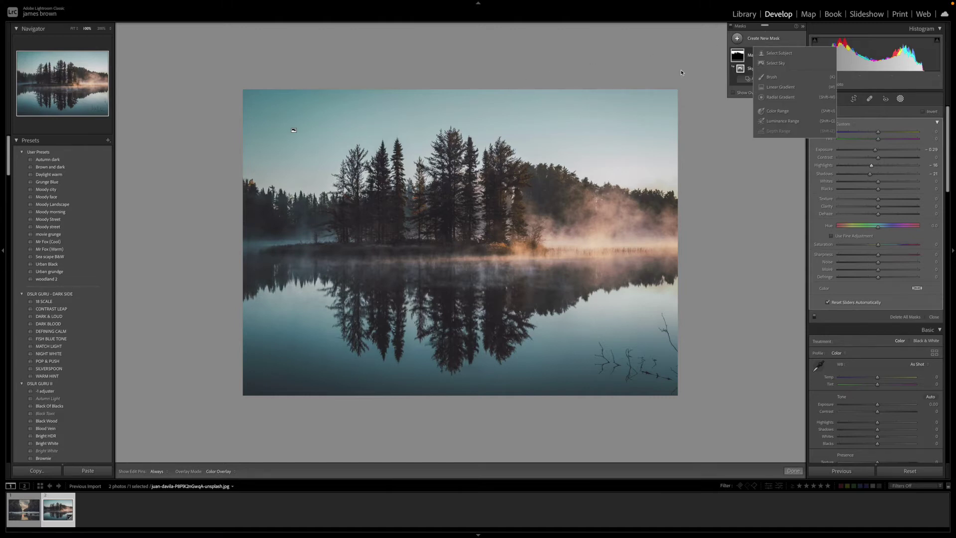
pyautogui.click(776, 65)
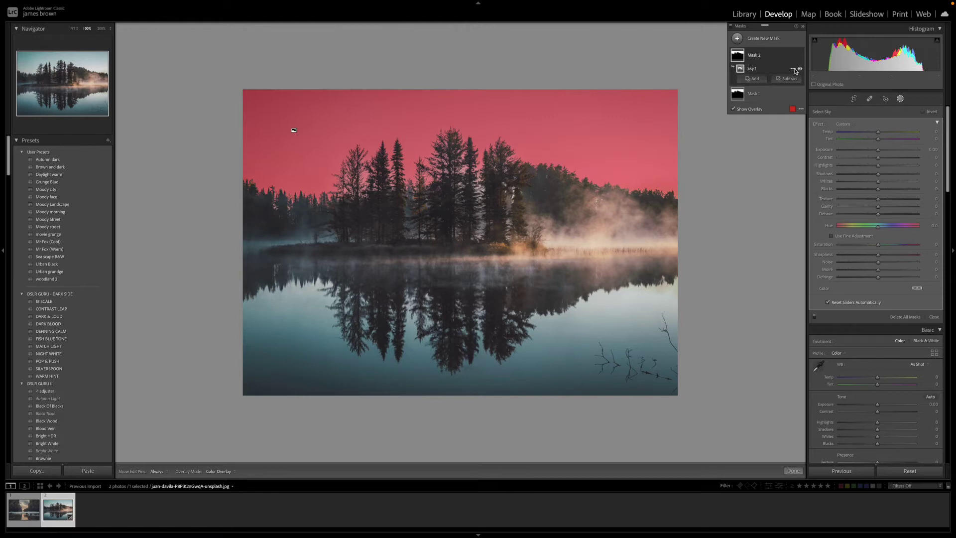
pyautogui.click(793, 69)
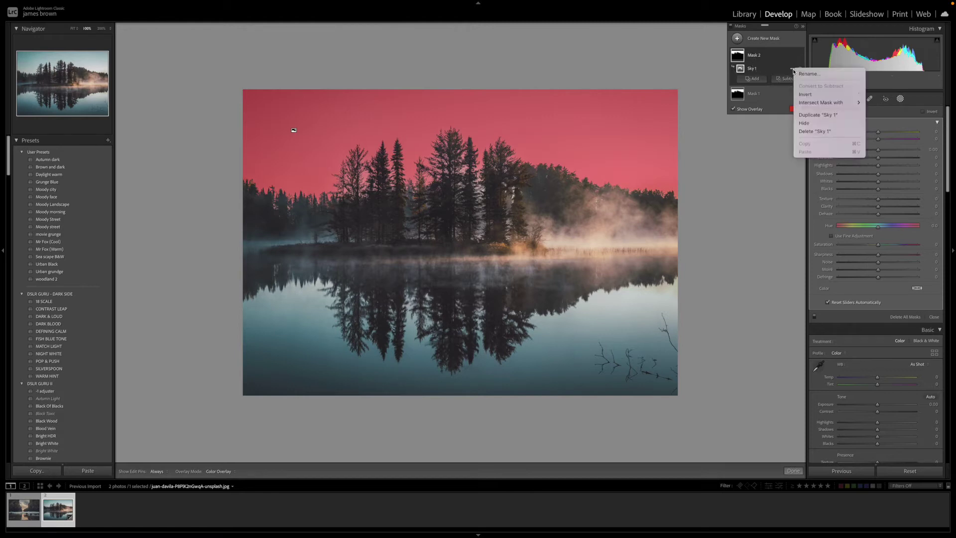
pyautogui.click(805, 95)
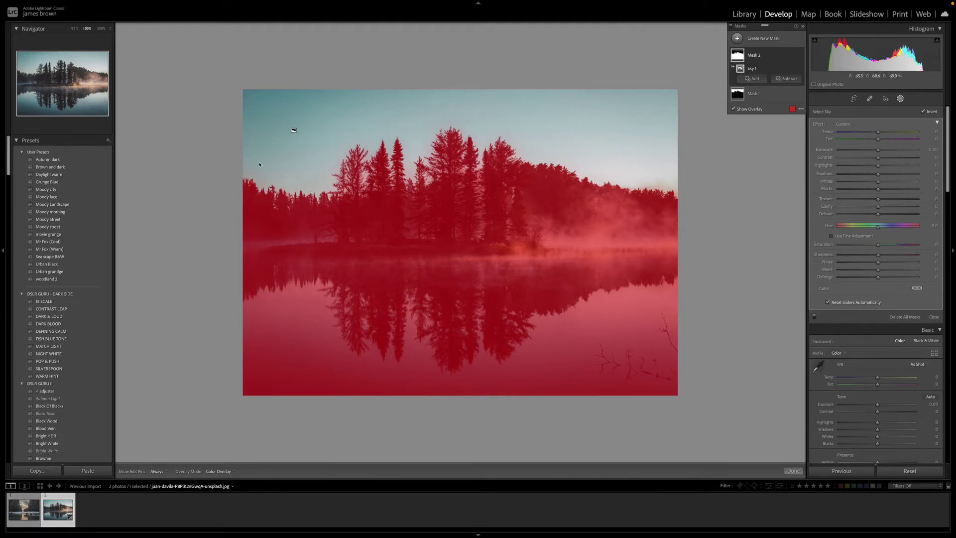
# Check the tree-line mask edge, hide the overlay, and raise Mask 2's Highlights to 15.
pyautogui.click(569, 161)
pyautogui.click(760, 123)
pyautogui.click(734, 110)
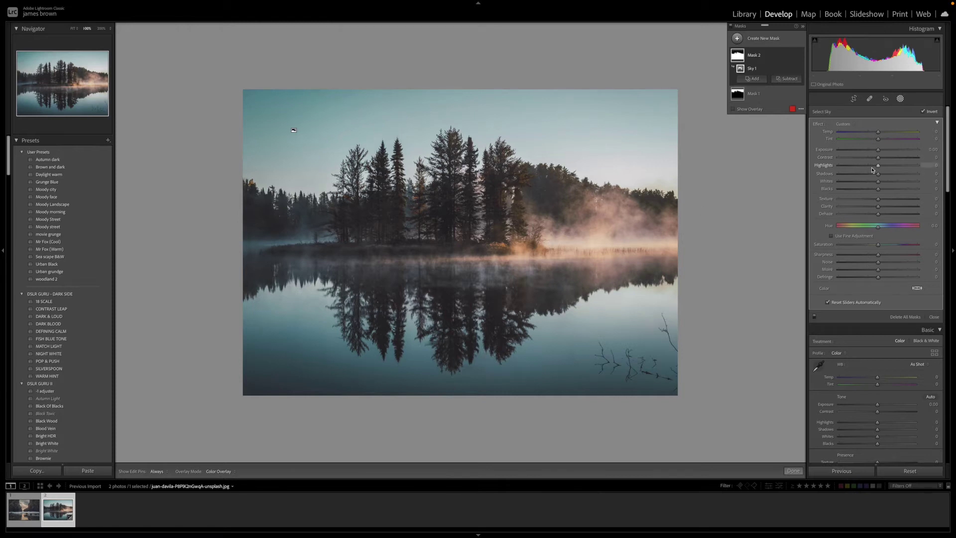
pyautogui.moveTo(892, 168); pyautogui.dragTo(881, 199)
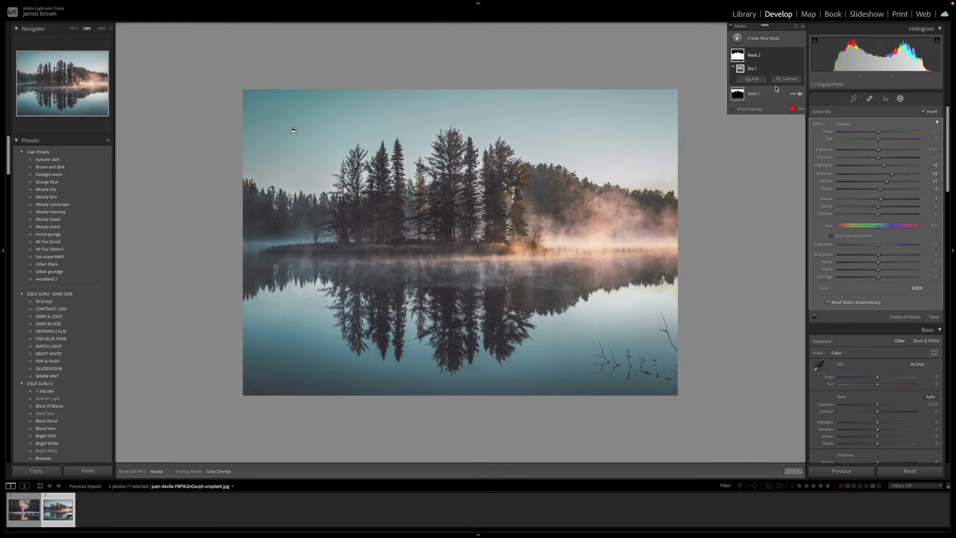
pyautogui.click(740, 100)
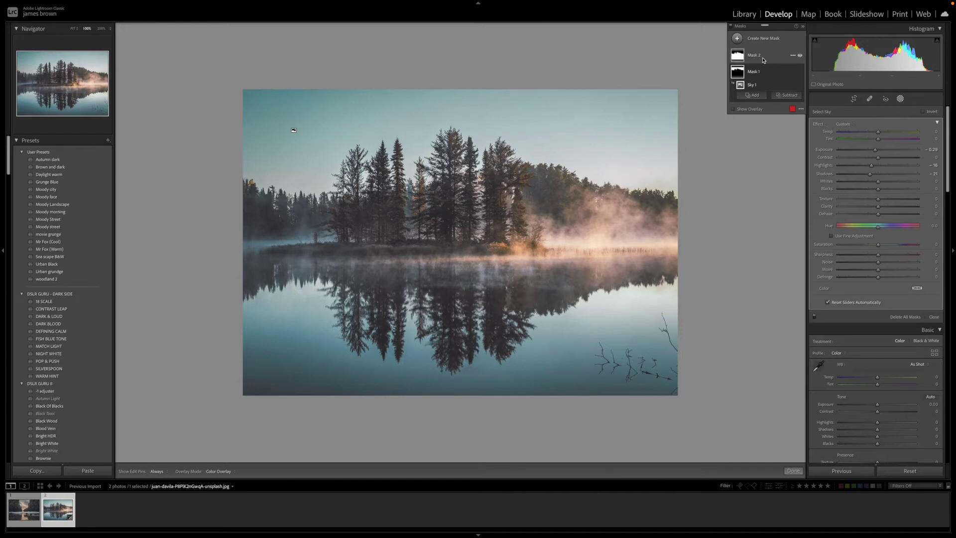
pyautogui.click(740, 57)
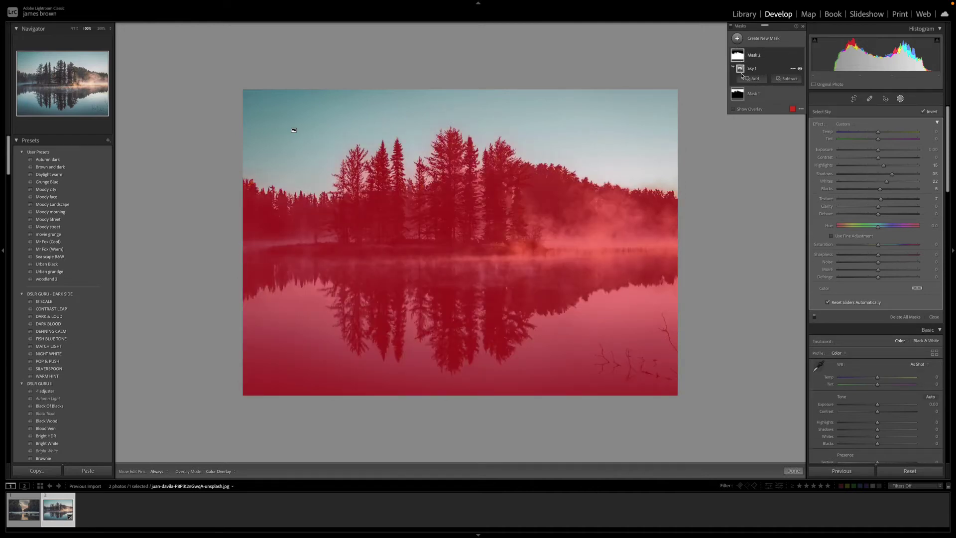
pyautogui.click(740, 94)
pyautogui.click(740, 95)
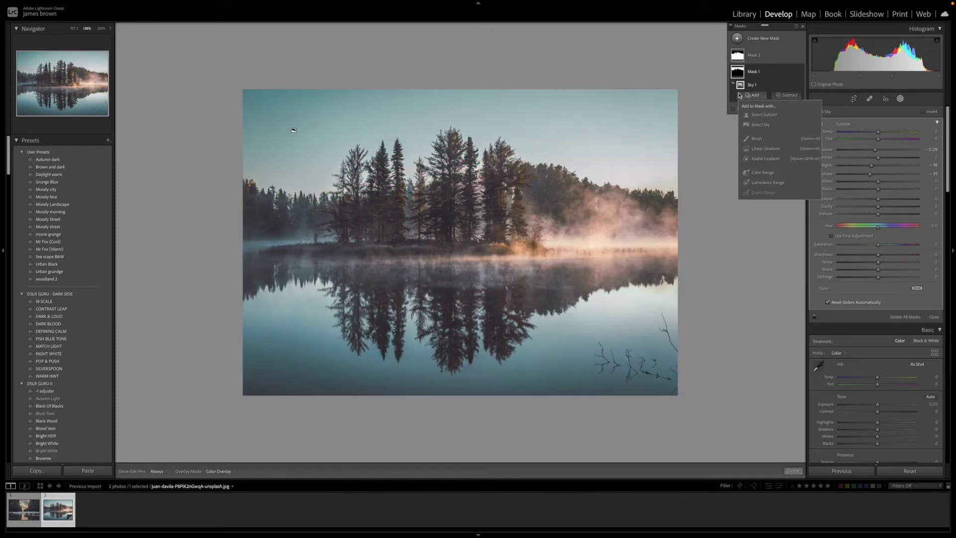
pyautogui.click(814, 35)
pyautogui.click(751, 75)
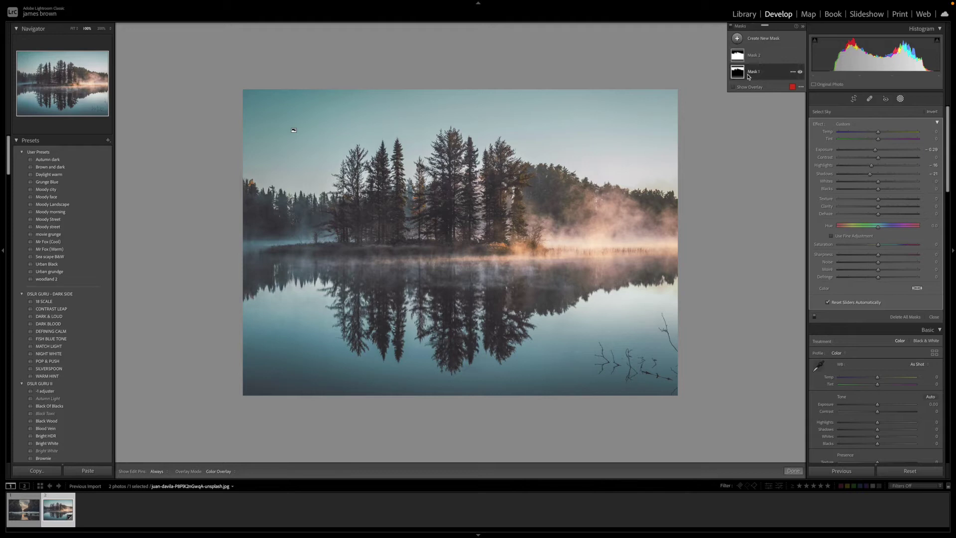
pyautogui.click(756, 88)
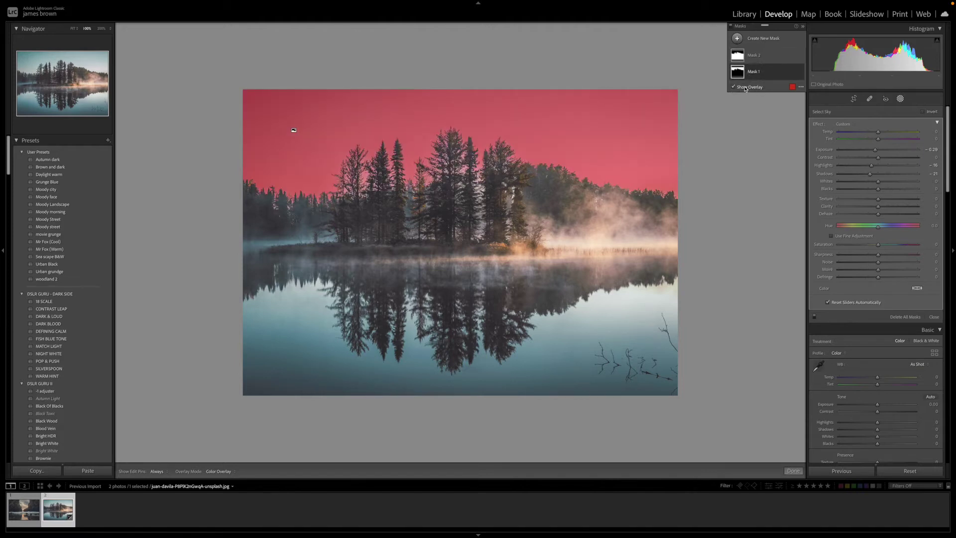
pyautogui.click(746, 88)
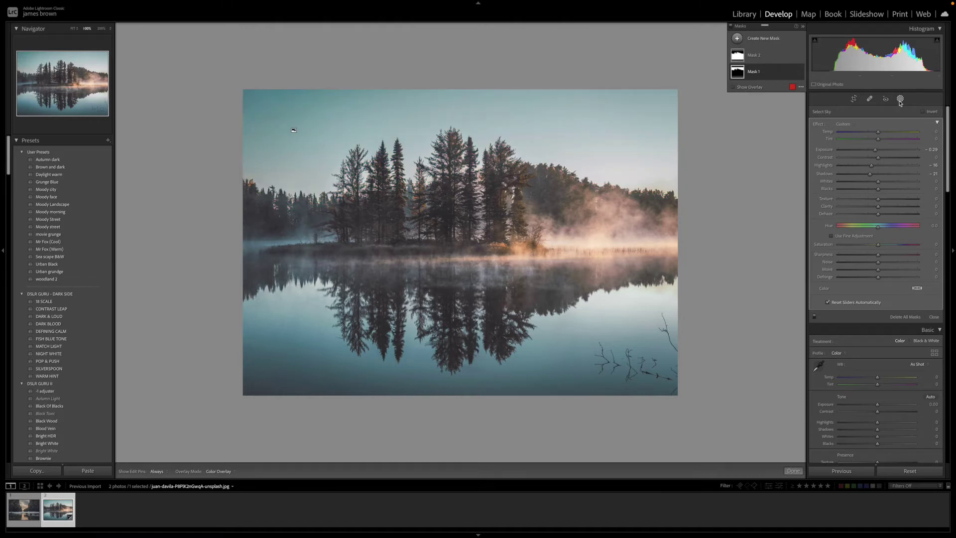
# Create a Brush mask and paint it across the lower lake water with the pins hidden.
pyautogui.click(739, 38)
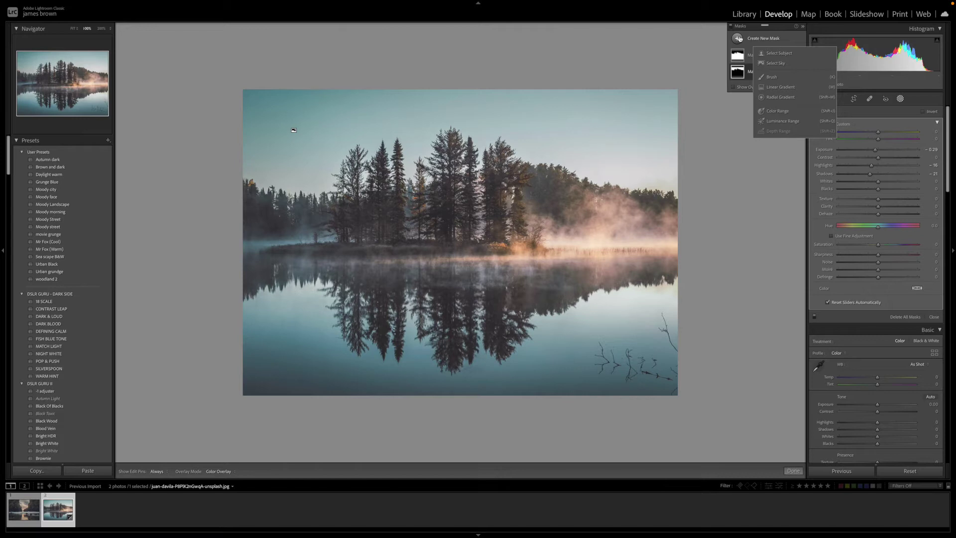
pyautogui.click(772, 79)
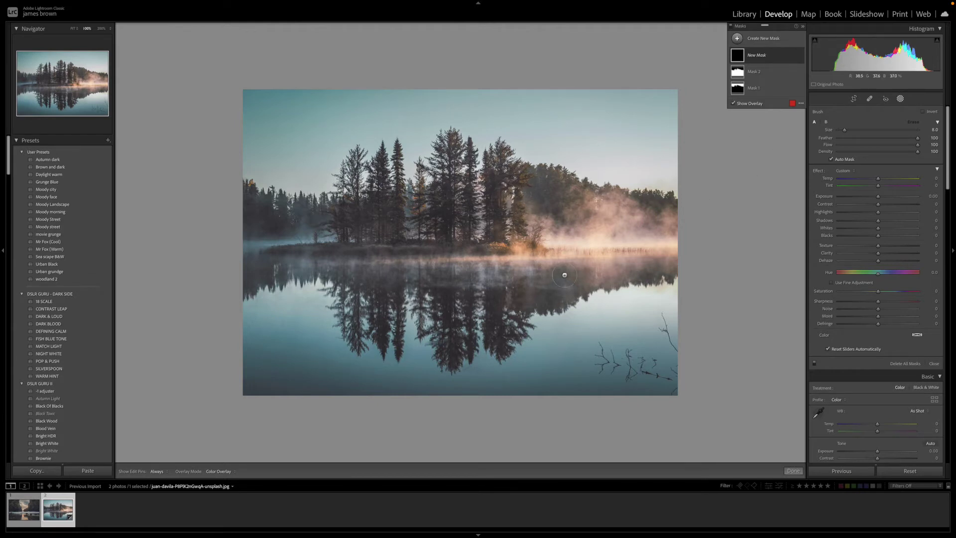
pyautogui.press('h')
pyautogui.moveTo(279, 299)
pyautogui.mouseDown()
pyautogui.moveTo(312, 296)
pyautogui.moveTo(253, 311)
pyautogui.moveTo(275, 308)
pyautogui.moveTo(288, 329)
pyautogui.moveTo(320, 314)
pyautogui.moveTo(323, 295)
pyautogui.moveTo(318, 326)
pyautogui.moveTo(334, 353)
pyautogui.moveTo(322, 348)
pyautogui.moveTo(293, 395)
pyautogui.moveTo(276, 371)
pyautogui.moveTo(303, 348)
pyautogui.moveTo(249, 382)
pyautogui.moveTo(417, 366)
pyautogui.moveTo(388, 364)
pyautogui.moveTo(415, 381)
pyautogui.moveTo(366, 388)
pyautogui.moveTo(517, 374)
pyautogui.moveTo(494, 384)
pyautogui.moveTo(534, 395)
pyautogui.moveTo(644, 389)
pyautogui.moveTo(624, 380)
pyautogui.moveTo(649, 353)
pyautogui.moveTo(657, 365)
pyautogui.moveTo(676, 320)
pyautogui.moveTo(678, 301)
pyautogui.moveTo(656, 296)
pyautogui.moveTo(665, 289)
pyautogui.moveTo(559, 325)
pyautogui.moveTo(596, 339)
pyautogui.moveTo(694, 307)
pyautogui.moveTo(618, 328)
pyautogui.moveTo(550, 327)
pyautogui.moveTo(548, 341)
pyautogui.moveTo(455, 371)
pyautogui.moveTo(405, 360)
pyautogui.moveTo(390, 337)
pyautogui.moveTo(411, 334)
pyautogui.moveTo(366, 343)
pyautogui.moveTo(333, 302)
pyautogui.moveTo(347, 321)
pyautogui.moveTo(446, 357)
pyautogui.moveTo(489, 350)
pyautogui.mouseUp()
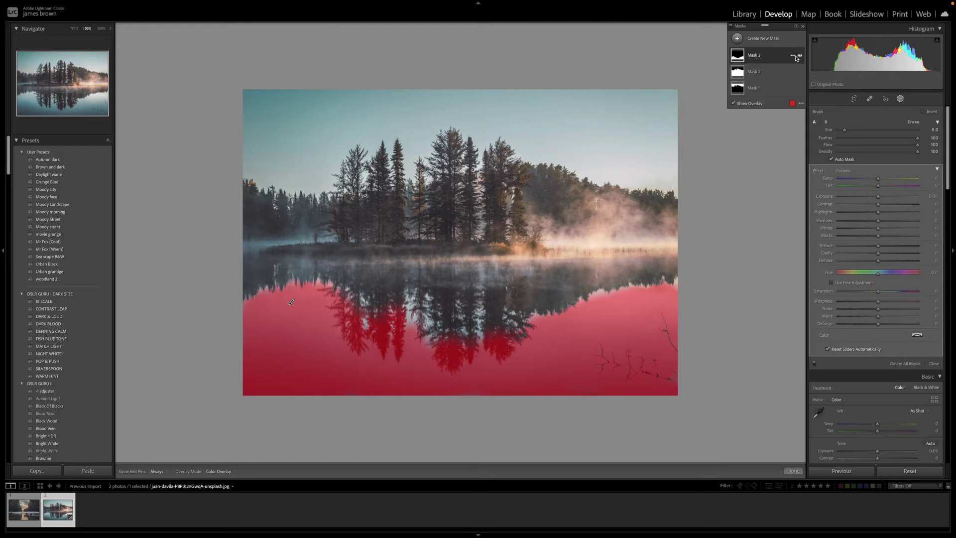
# Expand Mask 3 and brush-subtract the central tree reflections from the water mask.
pyautogui.click(762, 56)
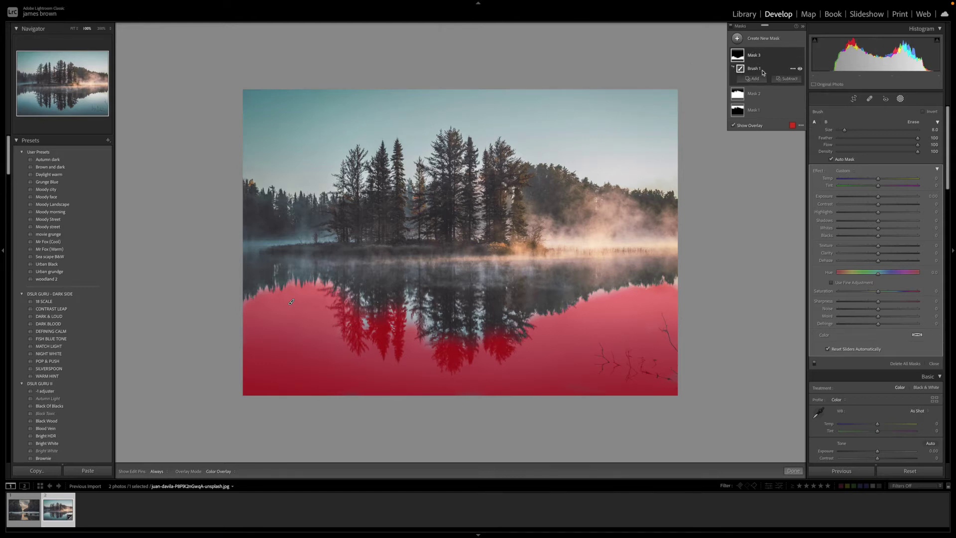
pyautogui.click(793, 69)
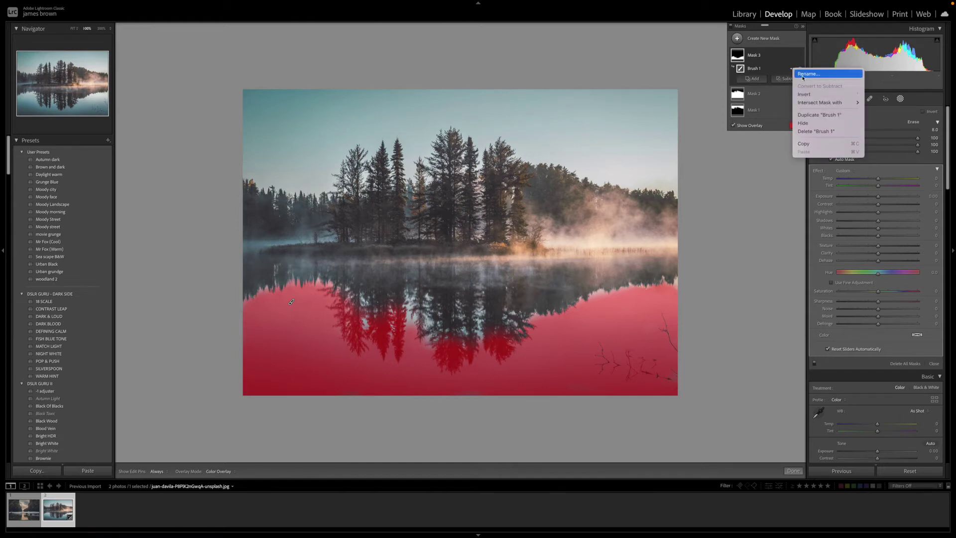
pyautogui.click(771, 70)
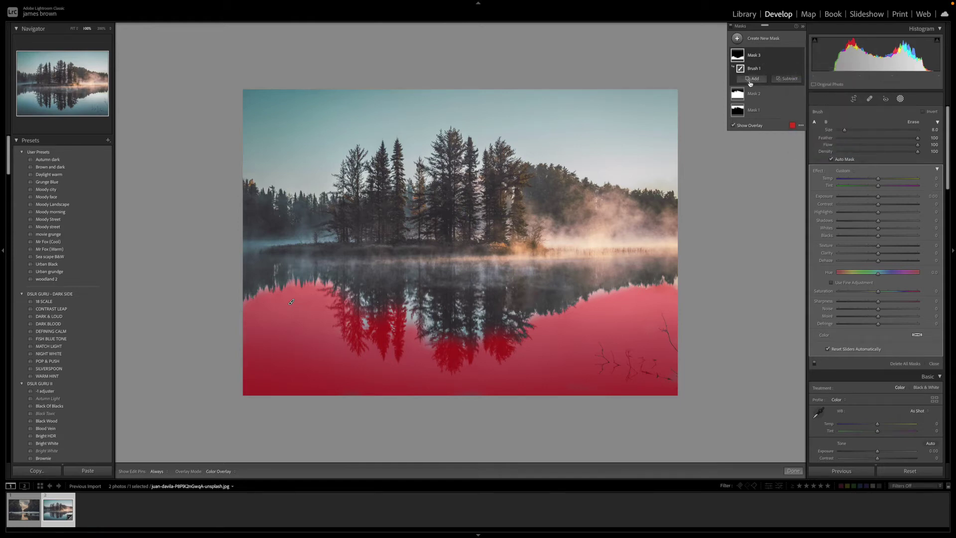
pyautogui.click(788, 80)
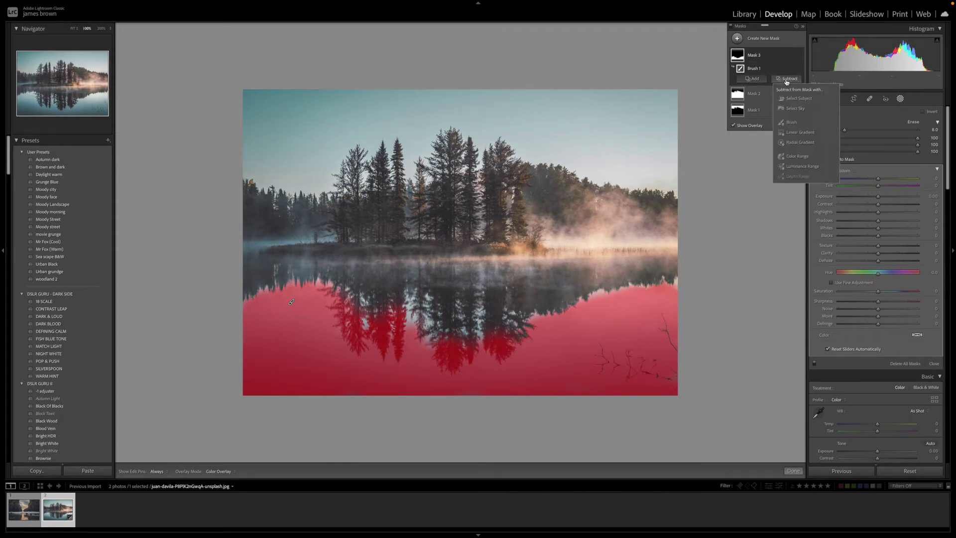
pyautogui.click(792, 123)
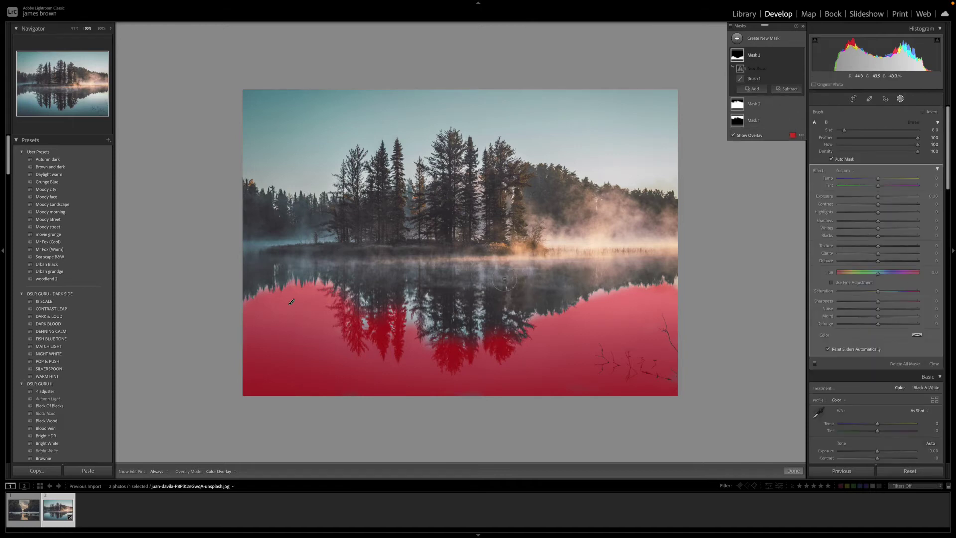
pyautogui.press('h')
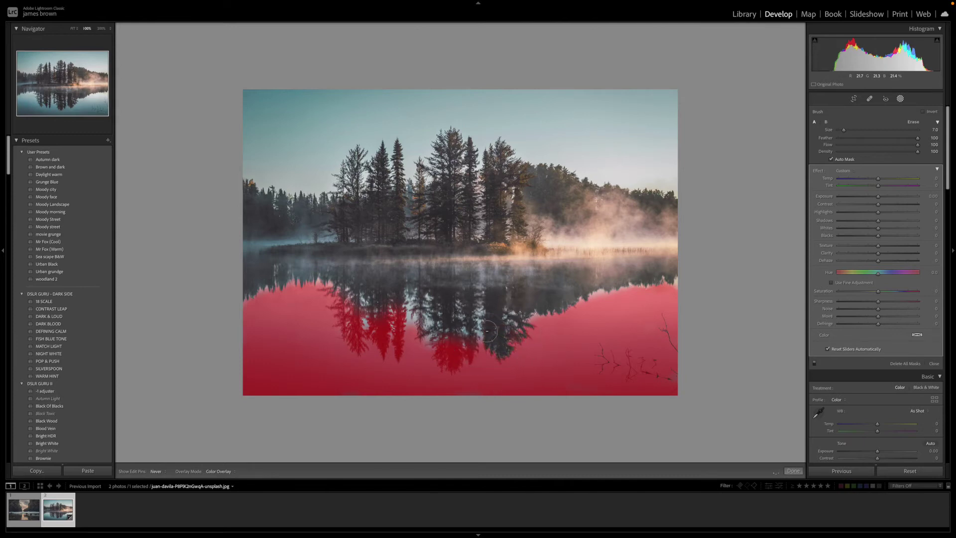
pyautogui.moveTo(448, 357)
pyautogui.mouseDown()
pyautogui.moveTo(438, 349)
pyautogui.moveTo(450, 362)
pyautogui.moveTo(471, 349)
pyautogui.moveTo(457, 336)
pyautogui.mouseUp()
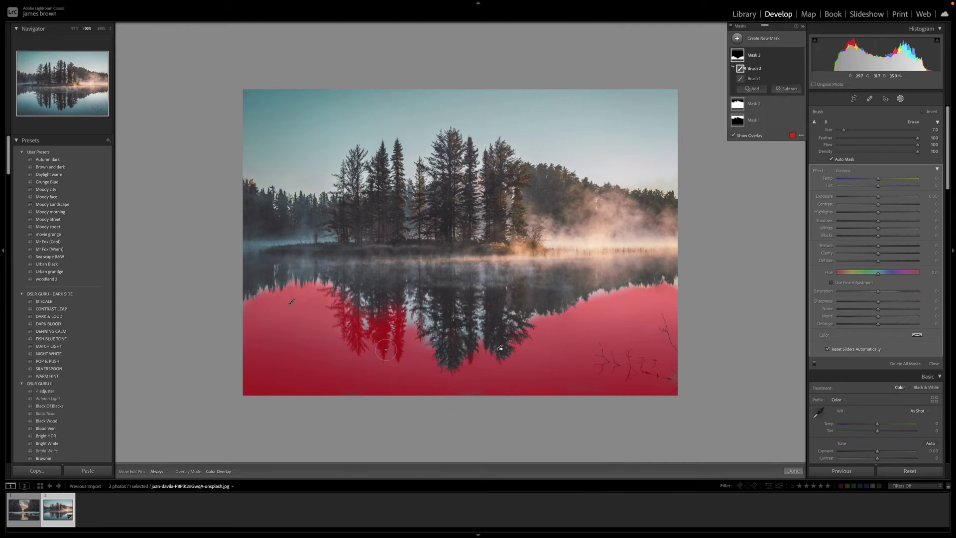
# Erase more reflections, then paint and Alt-erase on the Brush 1 component while toggling the pins.
pyautogui.moveTo(386, 311)
pyautogui.mouseDown()
pyautogui.moveTo(382, 304)
pyautogui.moveTo(398, 341)
pyautogui.mouseUp()
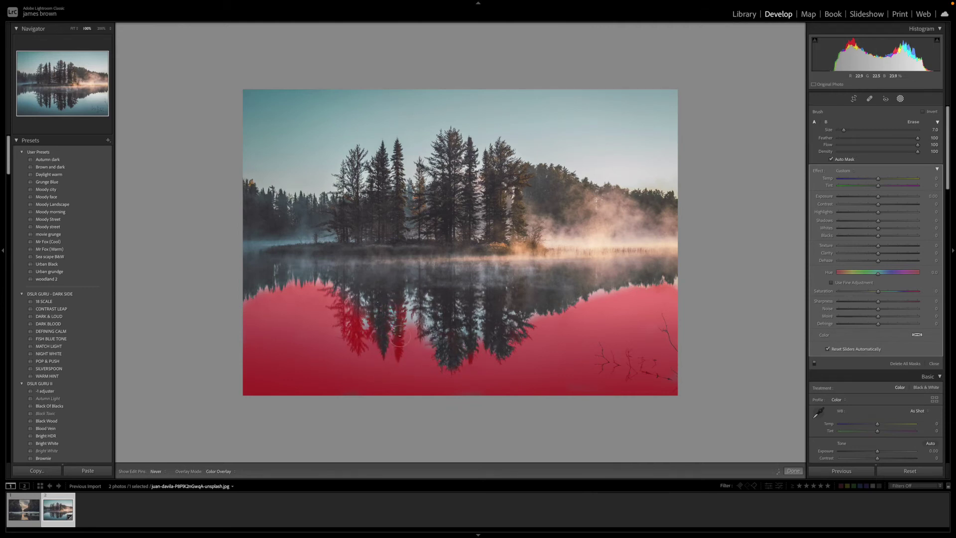
pyautogui.moveTo(773, 80)
pyautogui.click(763, 58)
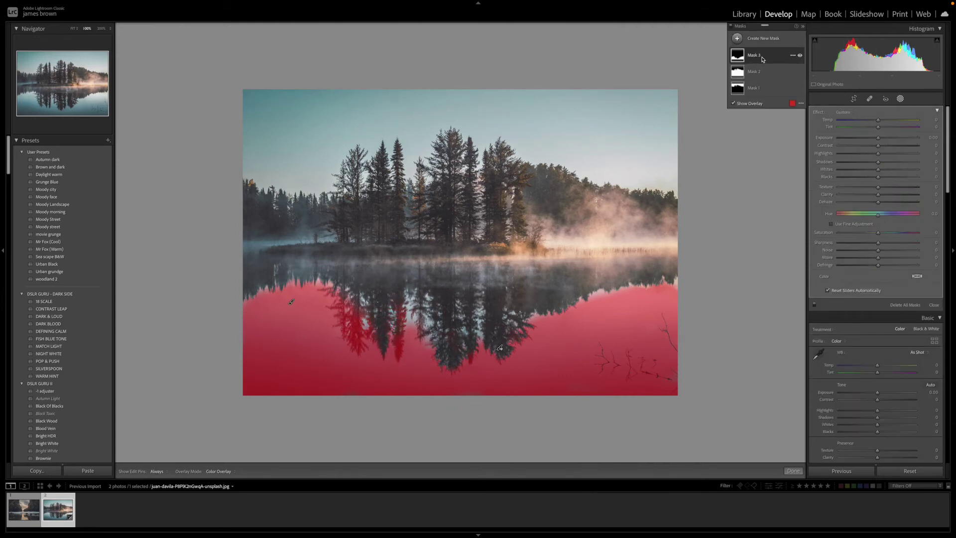
pyautogui.click(764, 59)
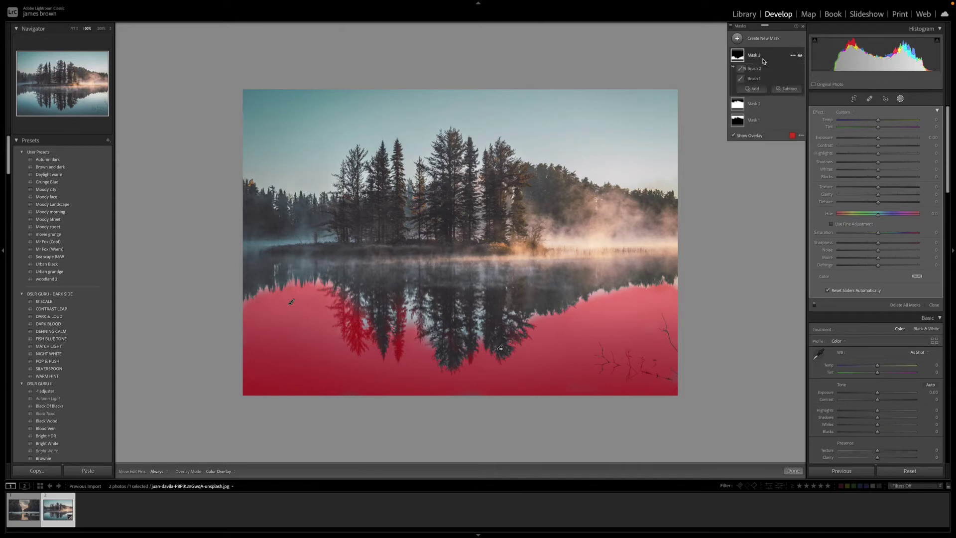
pyautogui.click(755, 80)
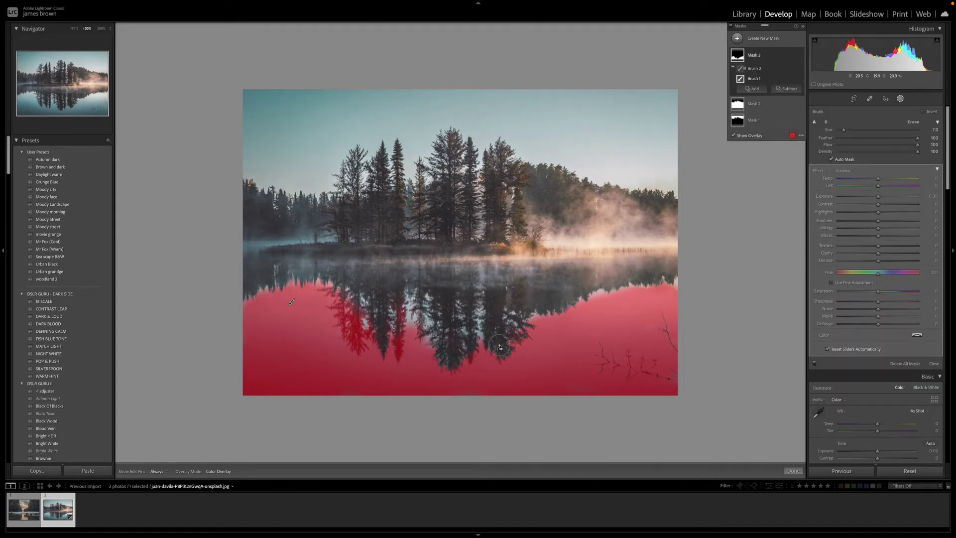
pyautogui.moveTo(545, 351)
pyautogui.mouseDown()
pyautogui.moveTo(552, 331)
pyautogui.moveTo(505, 318)
pyautogui.mouseUp()
pyautogui.press('alt')
pyautogui.press('h')
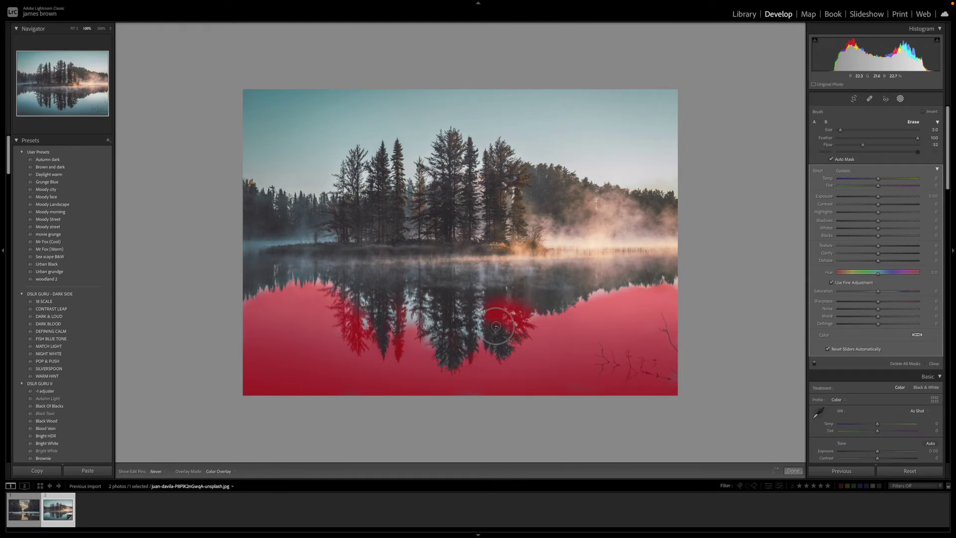
pyautogui.press('h')
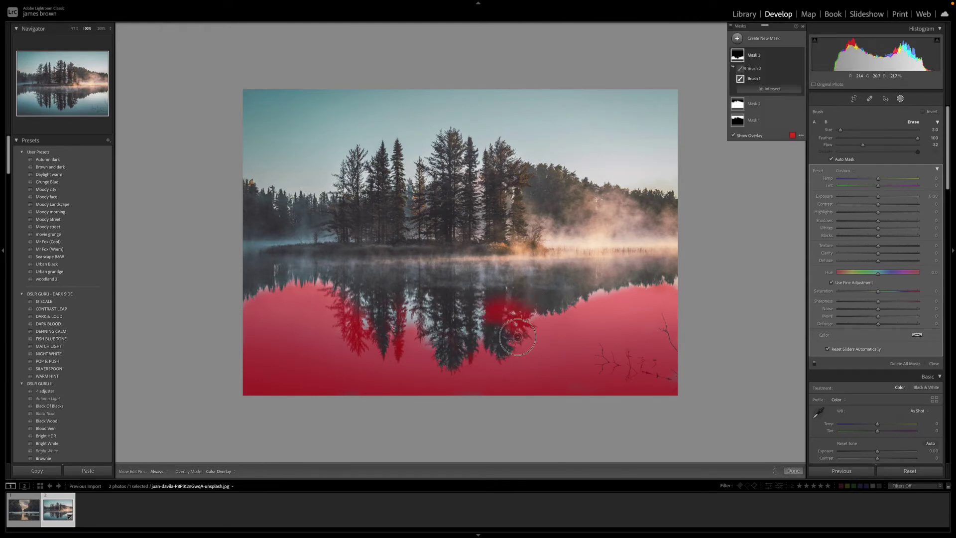
pyautogui.press('h')
pyautogui.press('h')
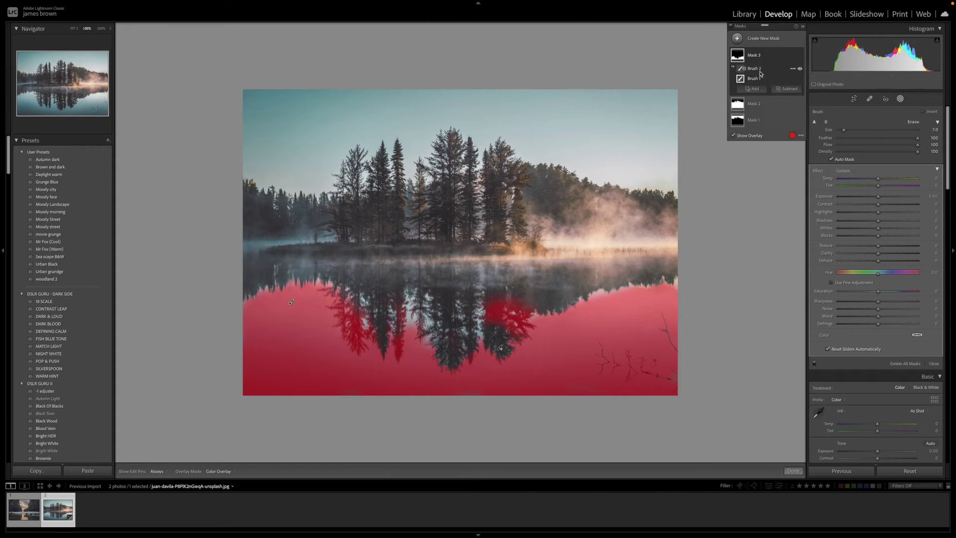
# Delete Mask 3 entirely, leaving only Mask 1 and Mask 2.
pyautogui.press('h')
pyautogui.scroll(-4, 511, 295)
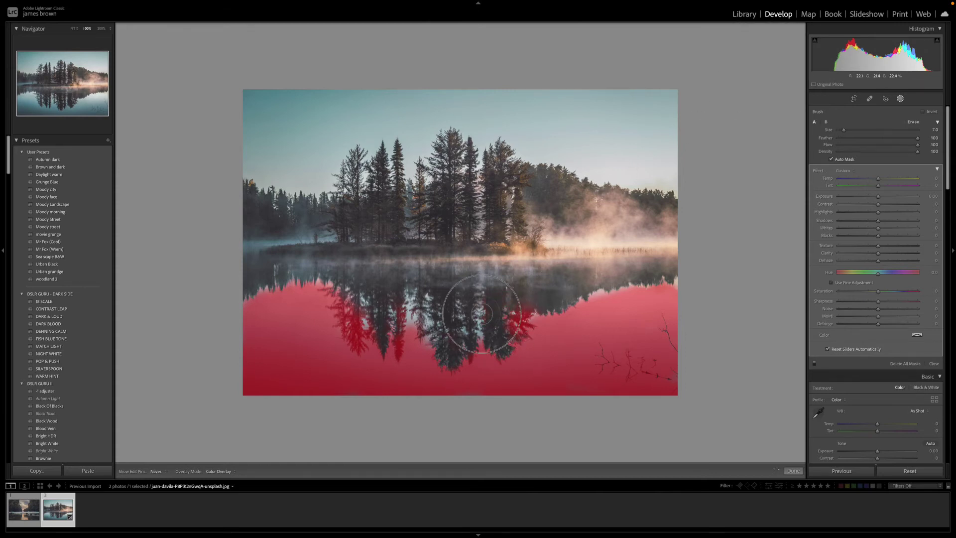
pyautogui.press('h')
pyautogui.press('h')
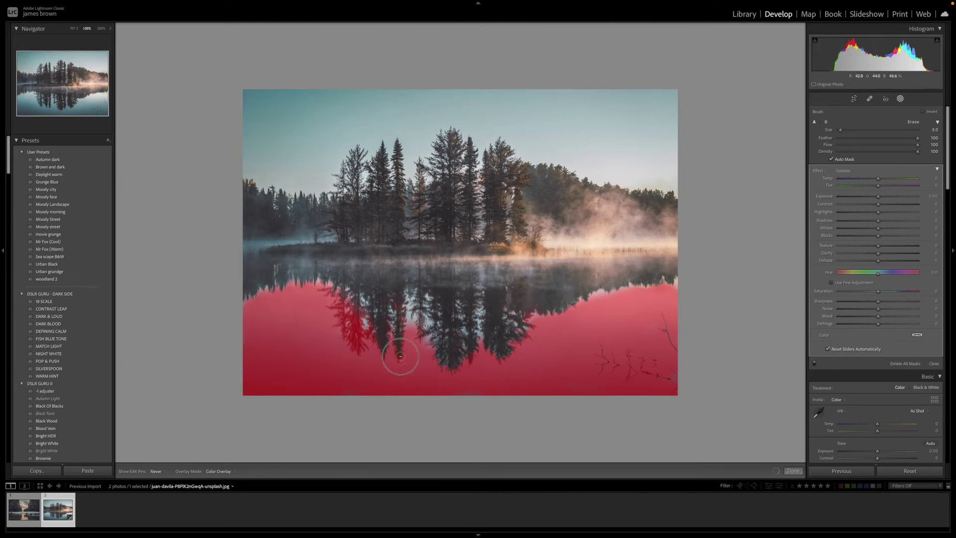
pyautogui.press('h')
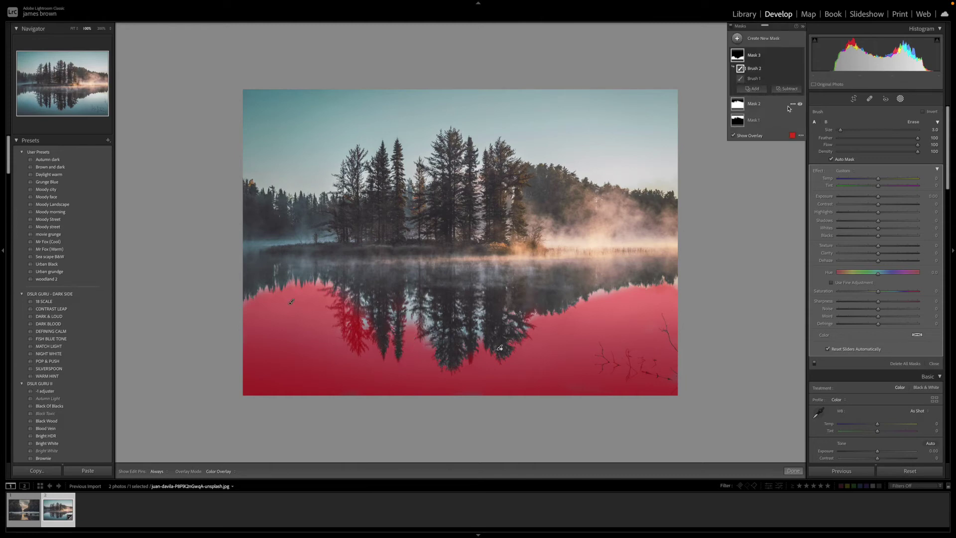
pyautogui.click(753, 59)
pyautogui.press('Delete')
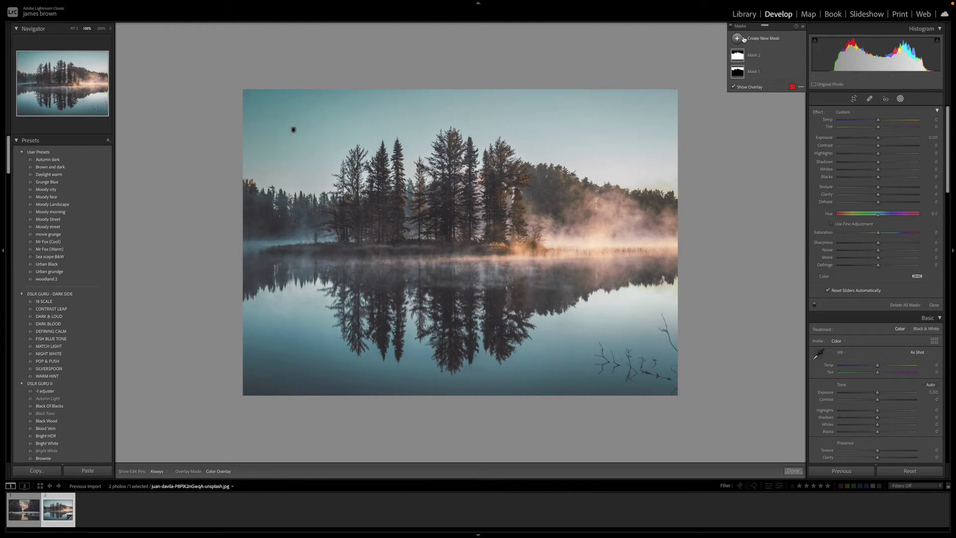
# Start a Color Range mask by sampling the colour of the mist.
pyautogui.click(748, 39)
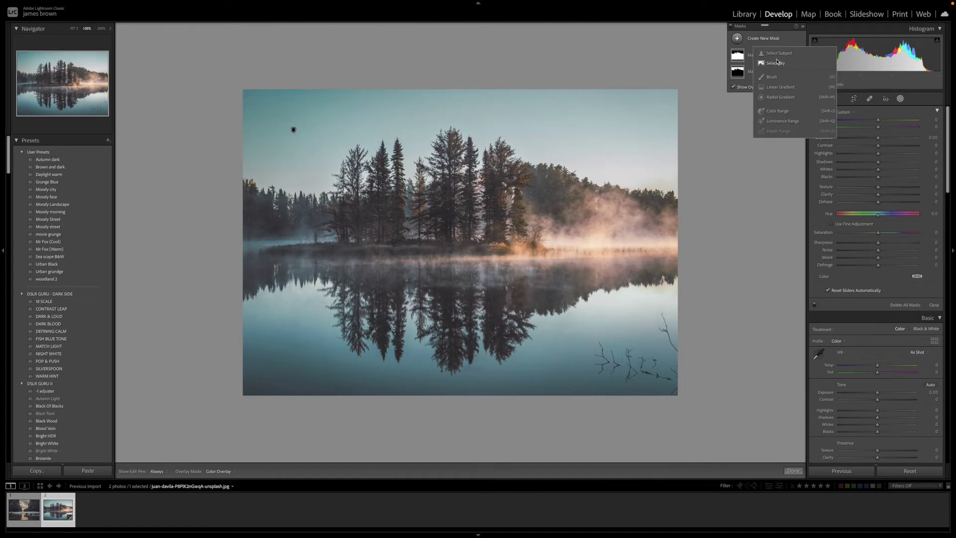
pyautogui.click(785, 114)
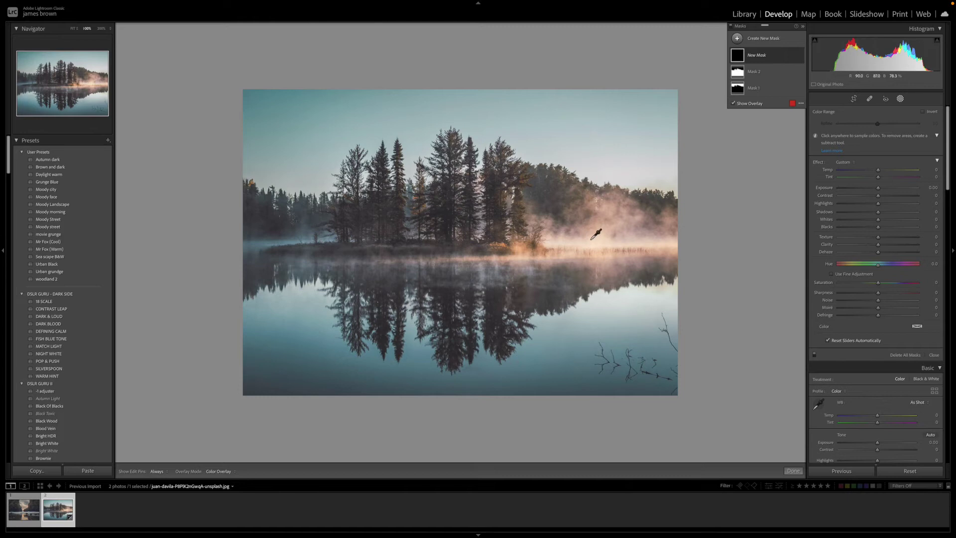
pyautogui.click(591, 239)
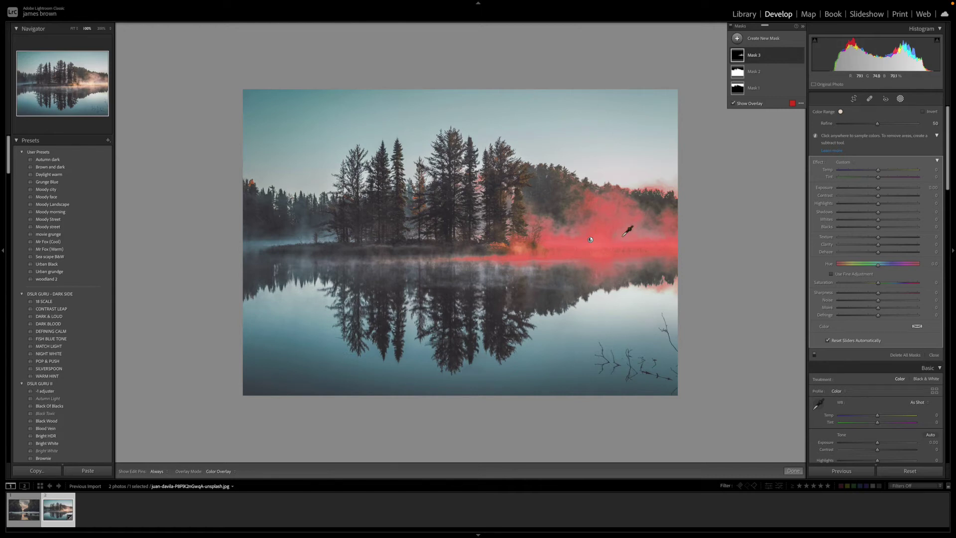
# Widen the range with a box sample over the mist at 200%, then zoom back out.
pyautogui.click(652, 217)
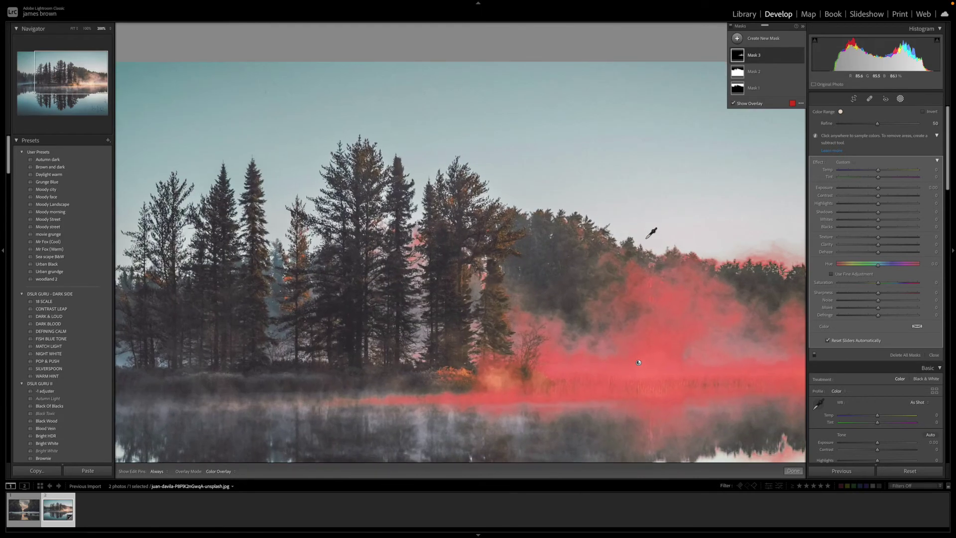
pyautogui.moveTo(640, 241); pyautogui.dragTo(473, 125)
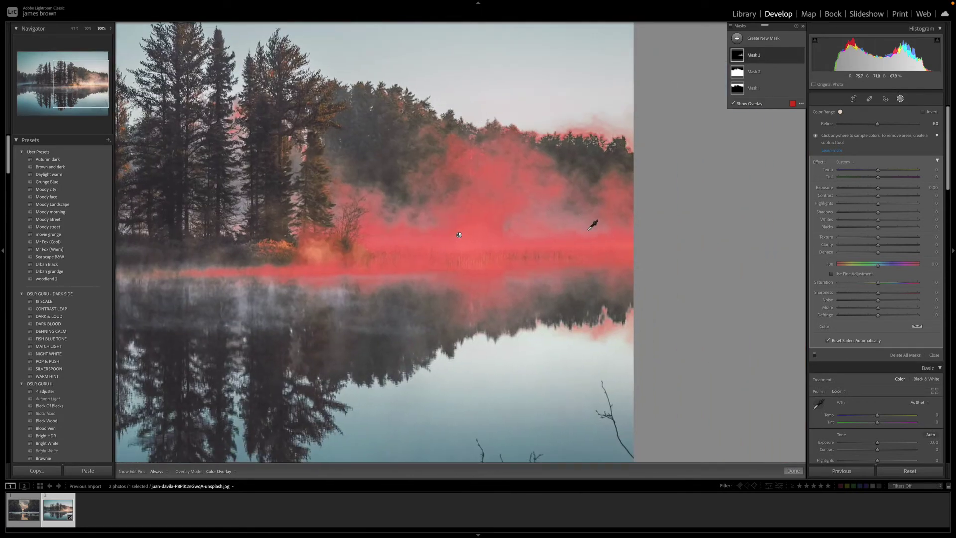
pyautogui.moveTo(583, 236); pyautogui.dragTo(566, 220)
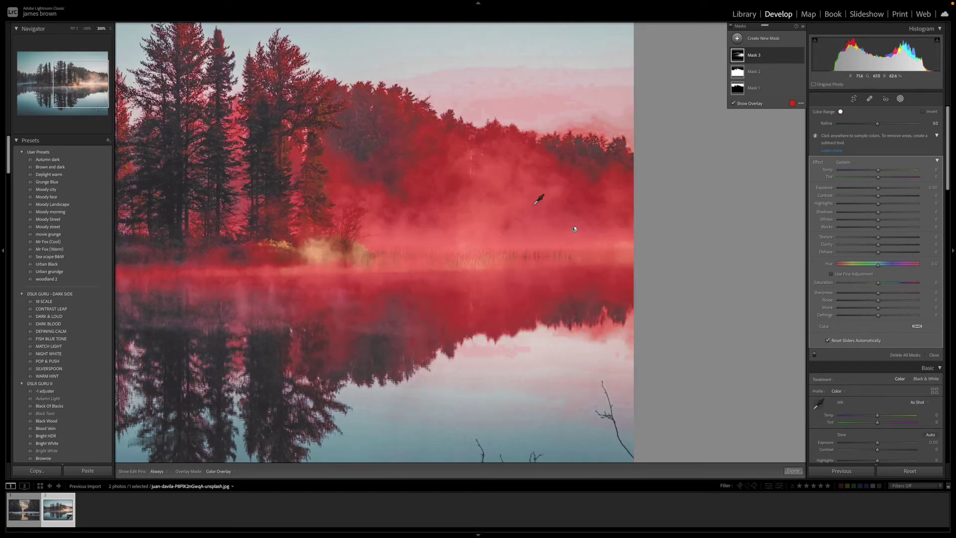
pyautogui.hotkey('ctrl', '-')
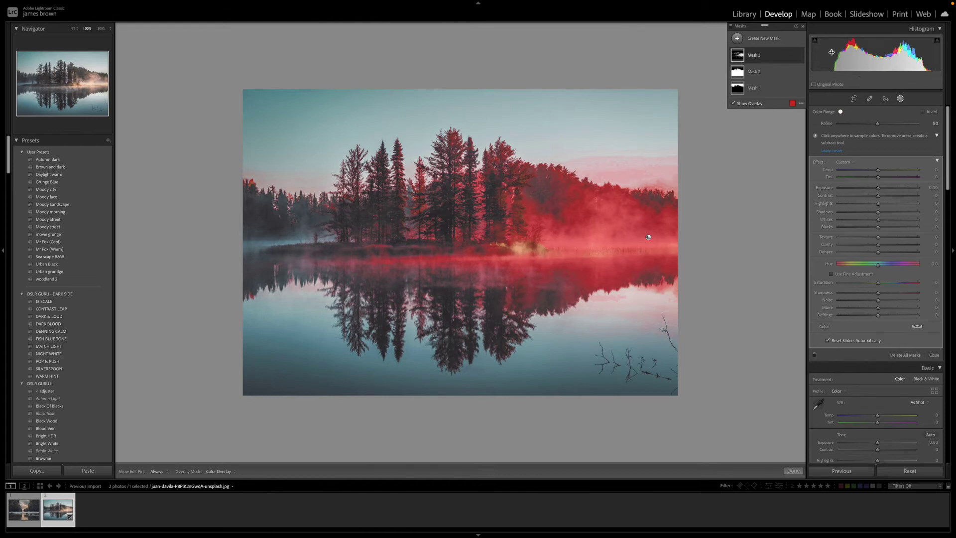
# Tighten Mask 3's colour range refinement and sample the mist twice to spread it over the mist and right-side trees.
pyautogui.click(793, 56)
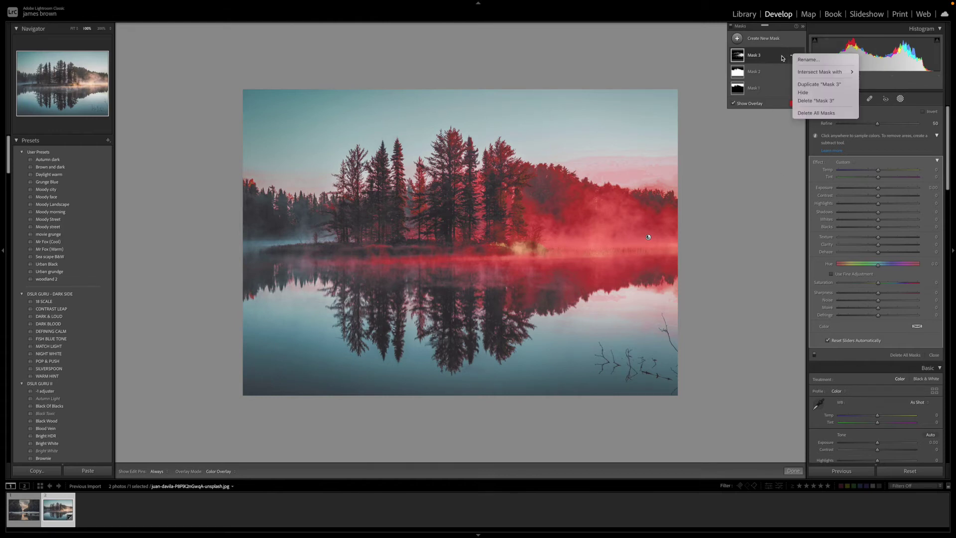
pyautogui.click(779, 59)
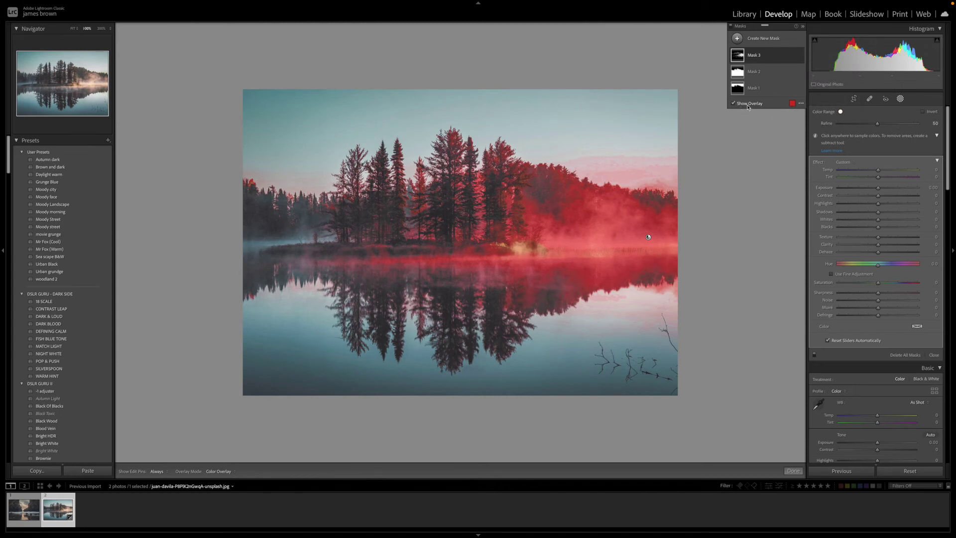
pyautogui.moveTo(878, 124); pyautogui.dragTo(850, 125)
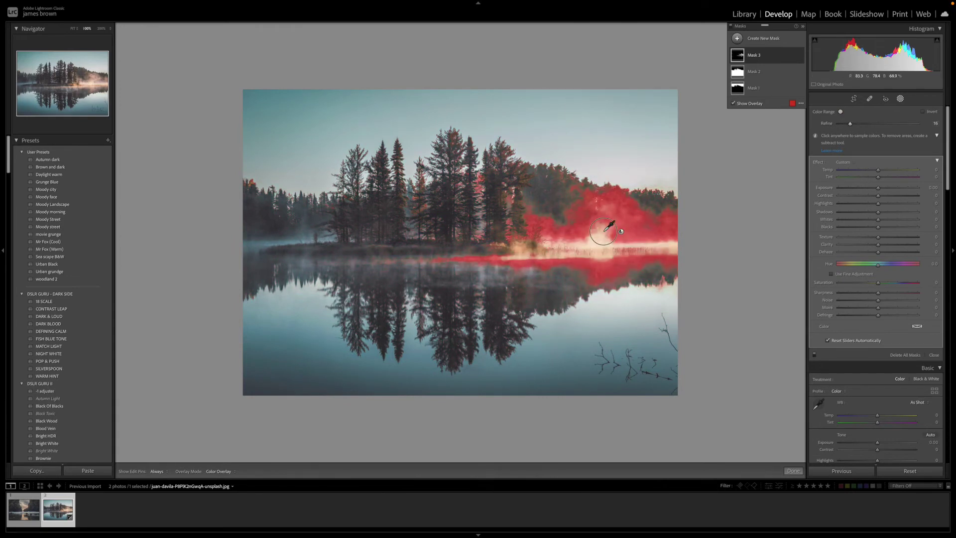
pyautogui.click(604, 231)
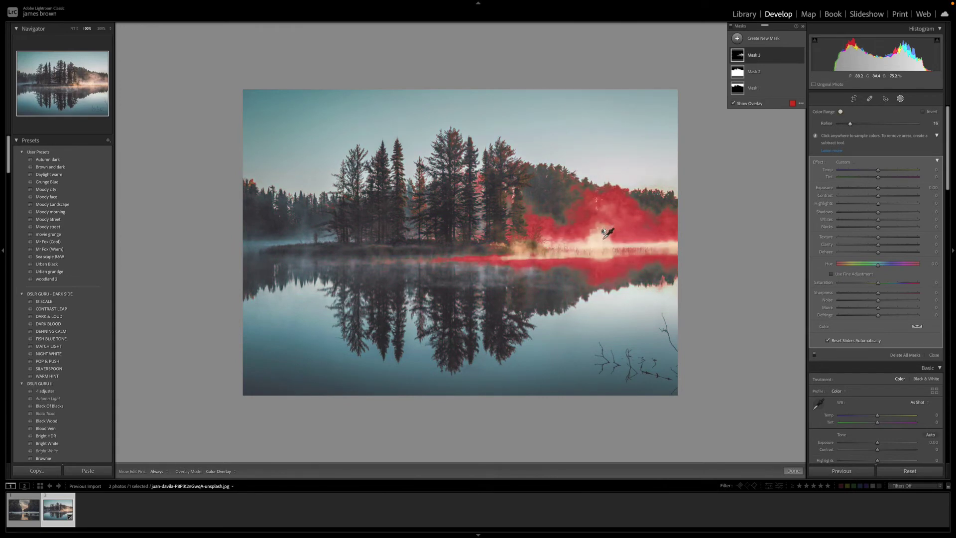
pyautogui.click(637, 246)
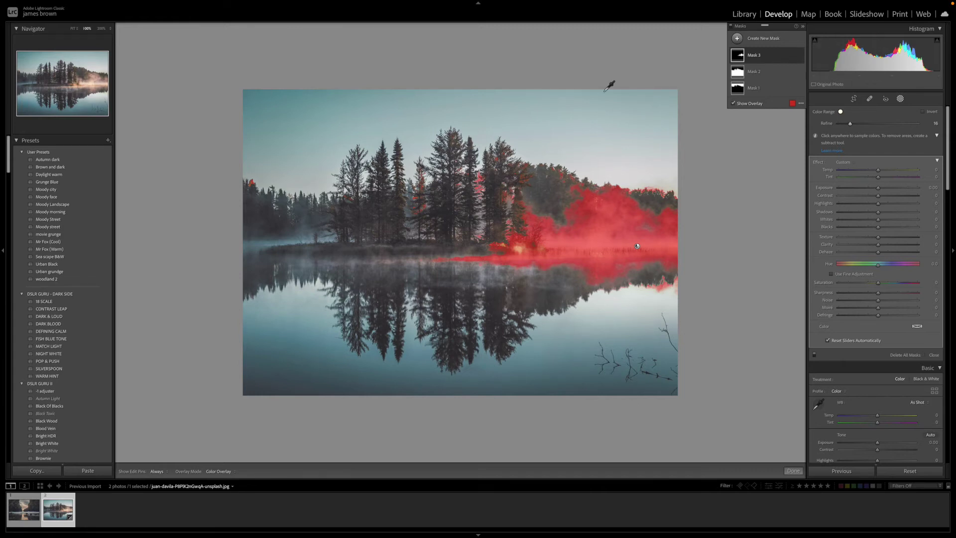
# Add a Subtract Brush to Mask 3 and zoom in on the island's treetops.
pyautogui.click(755, 55)
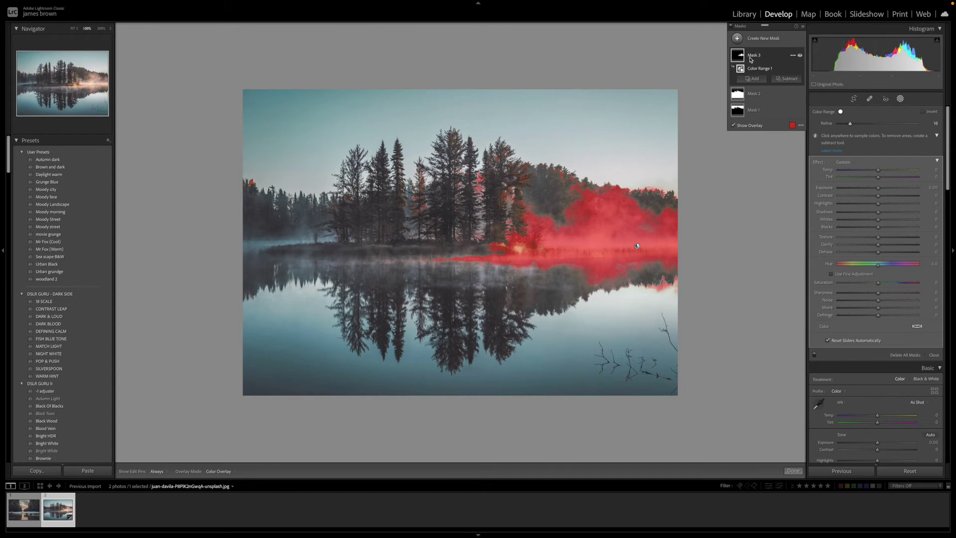
pyautogui.click(787, 78)
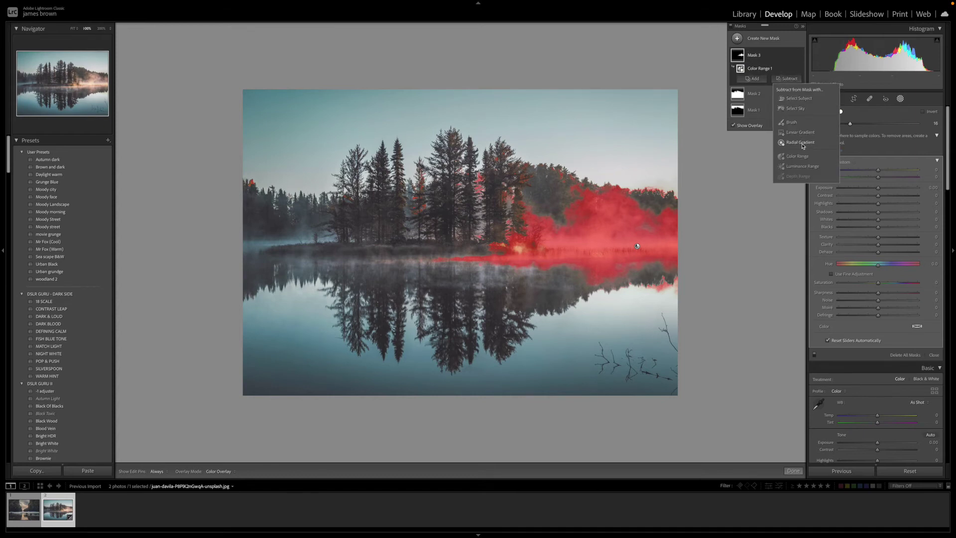
pyautogui.click(796, 122)
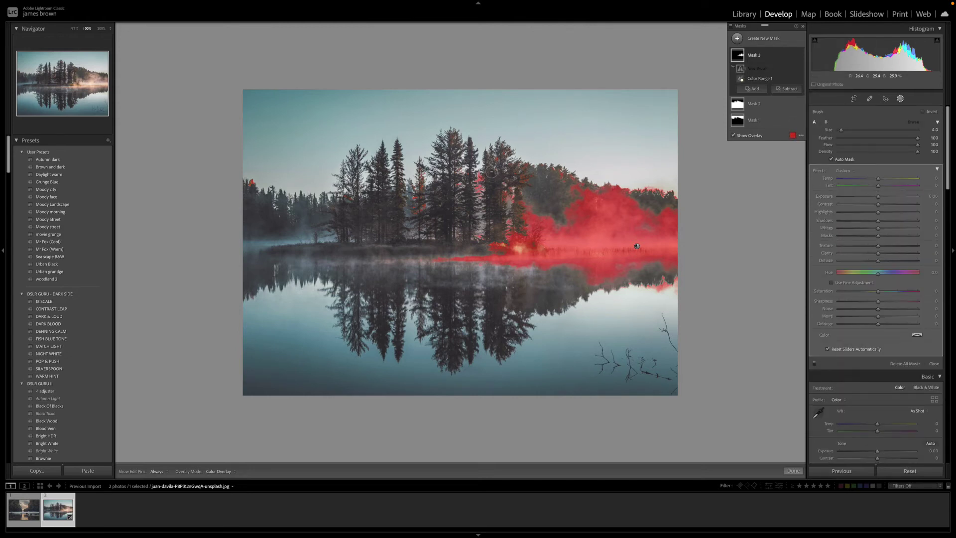
pyautogui.press('h')
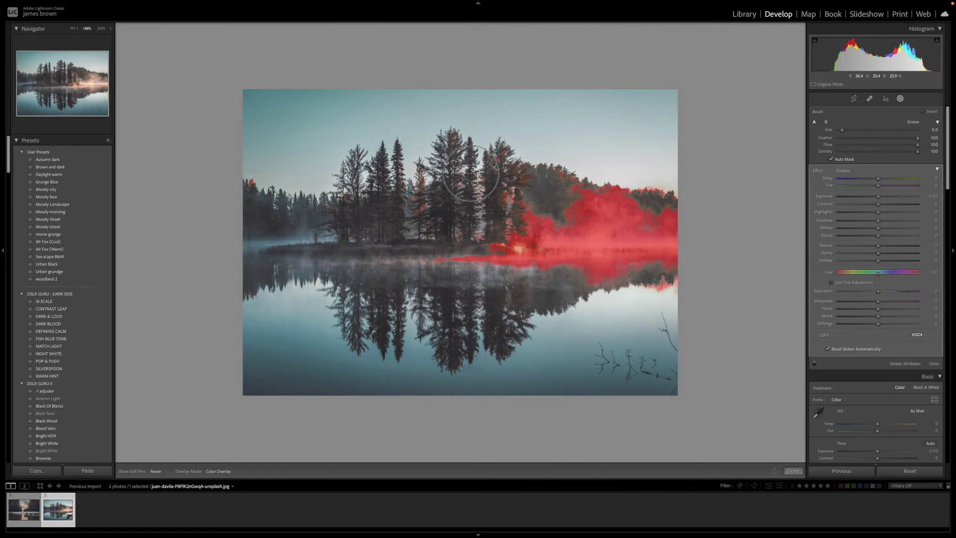
pyautogui.press('h')
pyautogui.press('z')
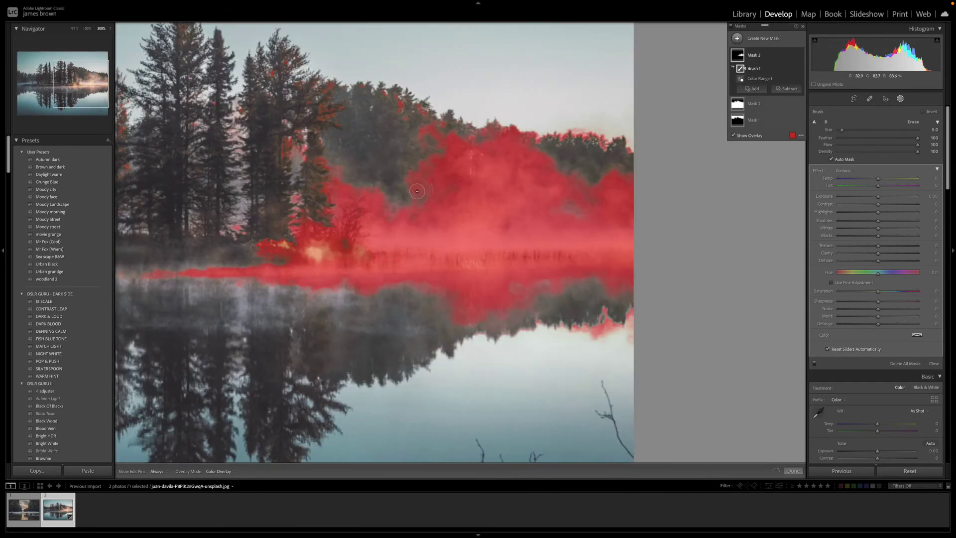
pyautogui.moveTo(357, 155); pyautogui.dragTo(490, 237)
# Paint away the stray mask spots on the treetops, enlarging the erase brush to size 11.
pyautogui.press('h')
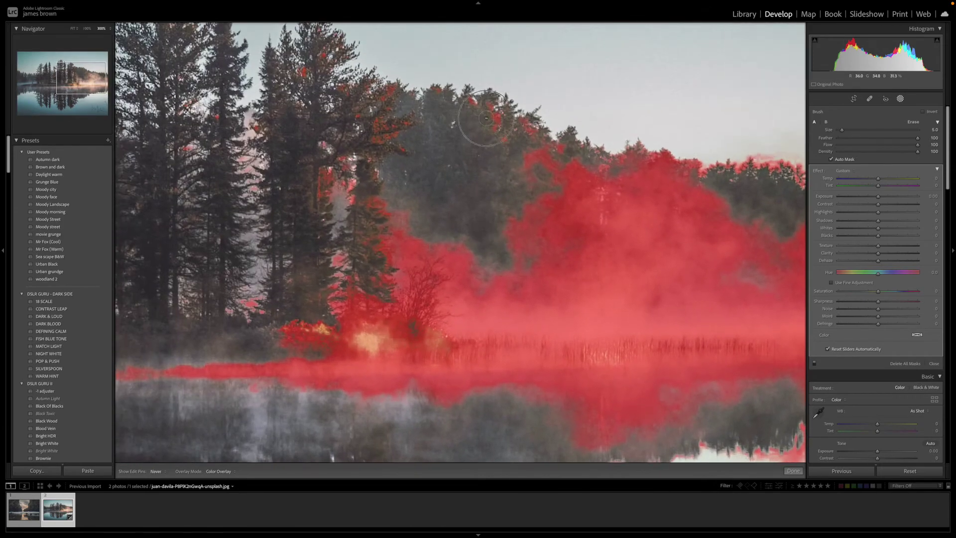
pyautogui.moveTo(493, 104)
pyautogui.mouseDown()
pyautogui.moveTo(551, 130)
pyautogui.moveTo(511, 144)
pyautogui.moveTo(465, 98)
pyautogui.moveTo(441, 94)
pyautogui.mouseUp()
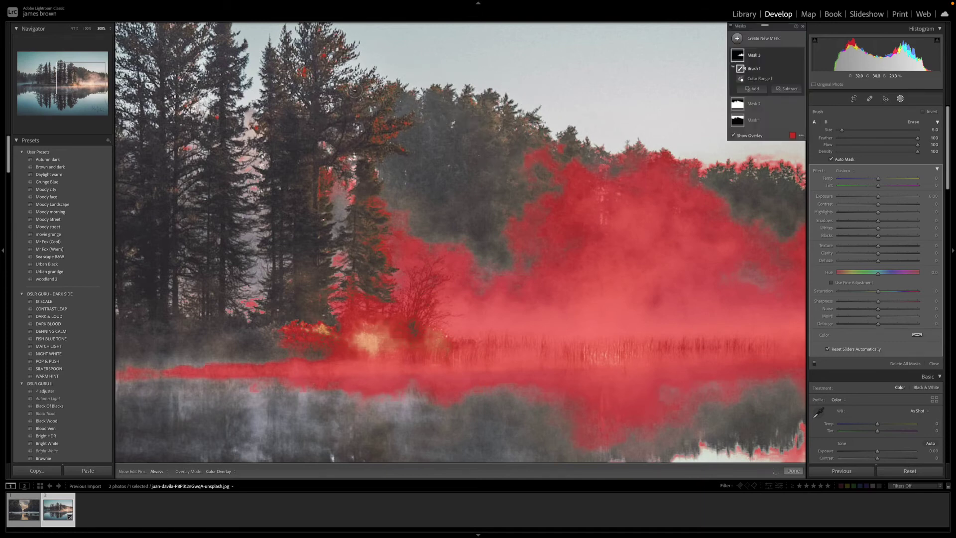
pyautogui.press('h')
pyautogui.press('h')
pyautogui.press(']')
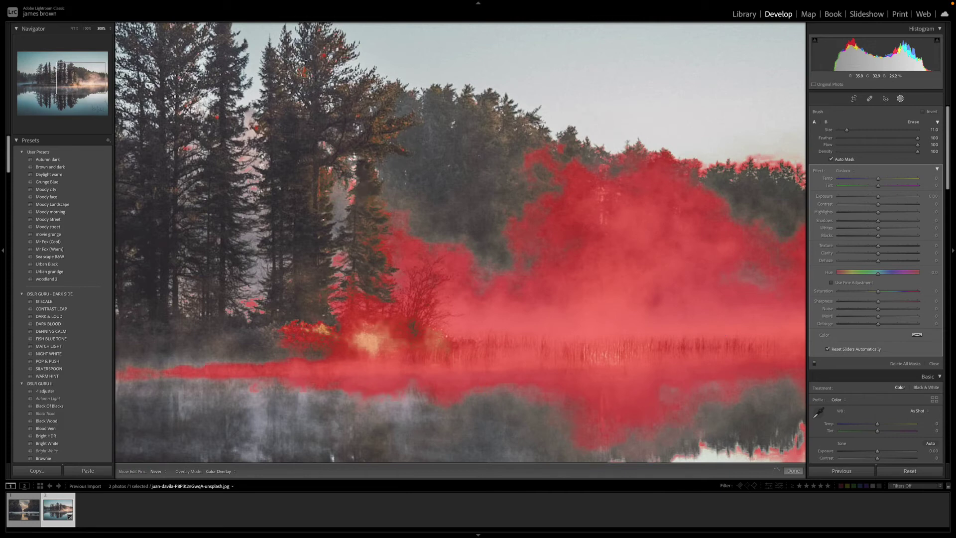
pyautogui.press('h')
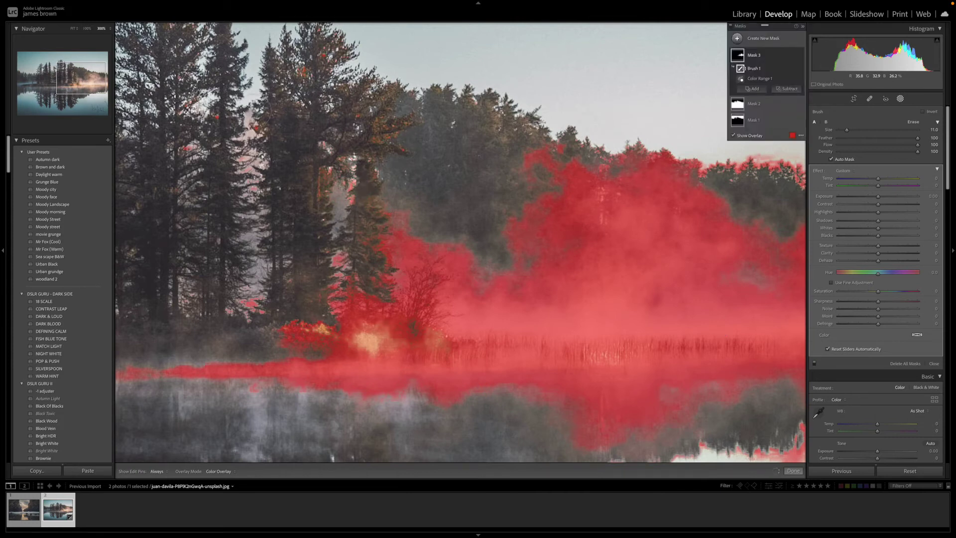
pyautogui.press('h')
pyautogui.press('h')
pyautogui.moveTo(284, 108); pyautogui.dragTo(508, 108)
pyautogui.press('h')
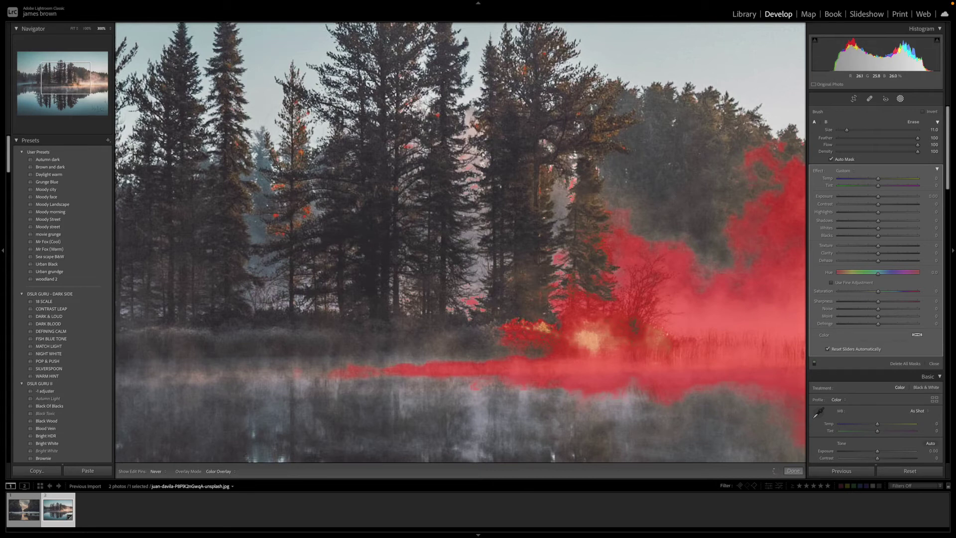
pyautogui.press('h')
# Zoom back out to fit the whole photo and select Mask 3's Color Range 1 component.
pyautogui.hotkey('ctrl', '-')
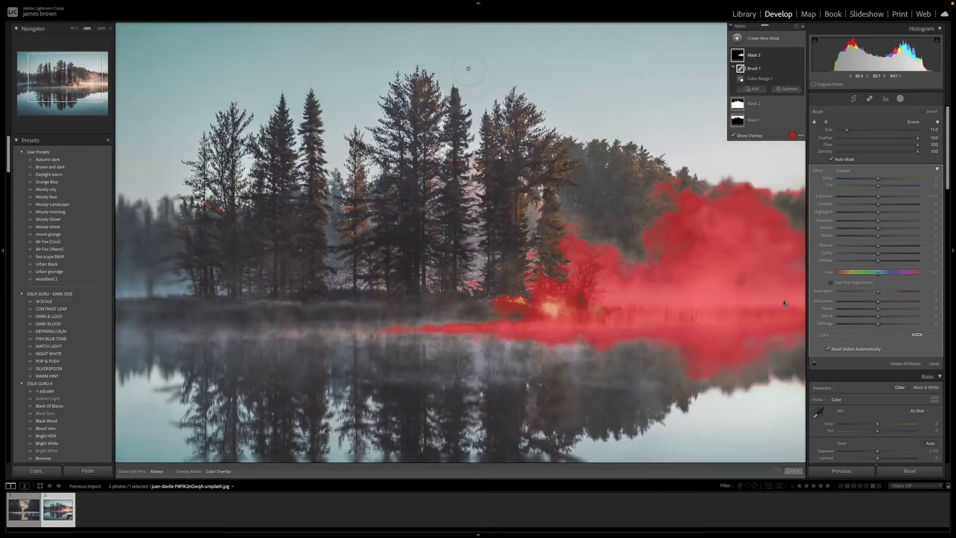
pyautogui.hotkey('ctrl', '-')
pyautogui.press('h')
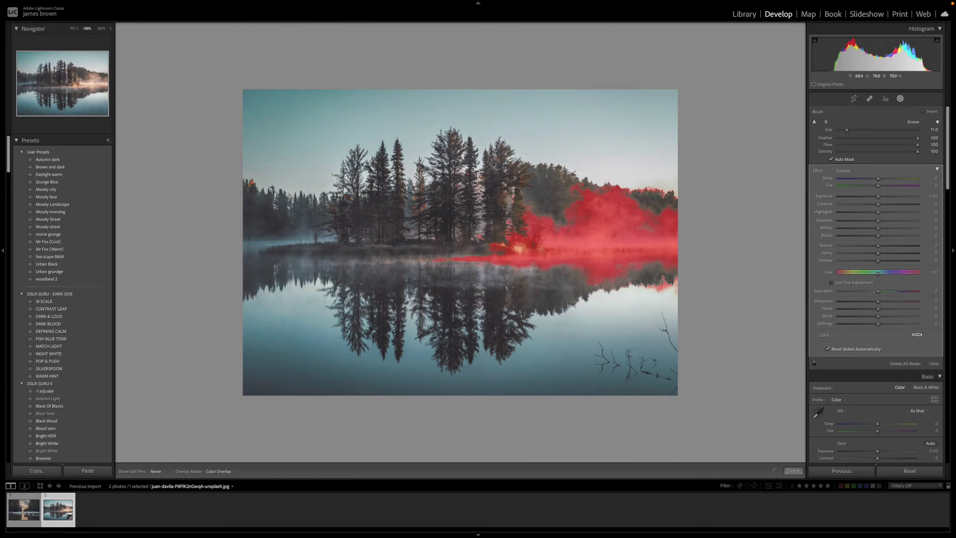
pyautogui.press('h')
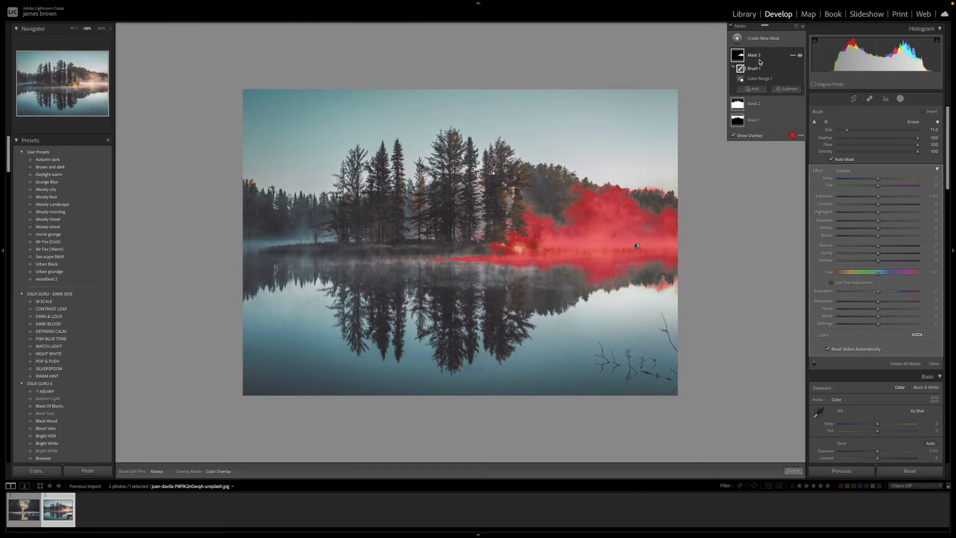
pyautogui.click(754, 78)
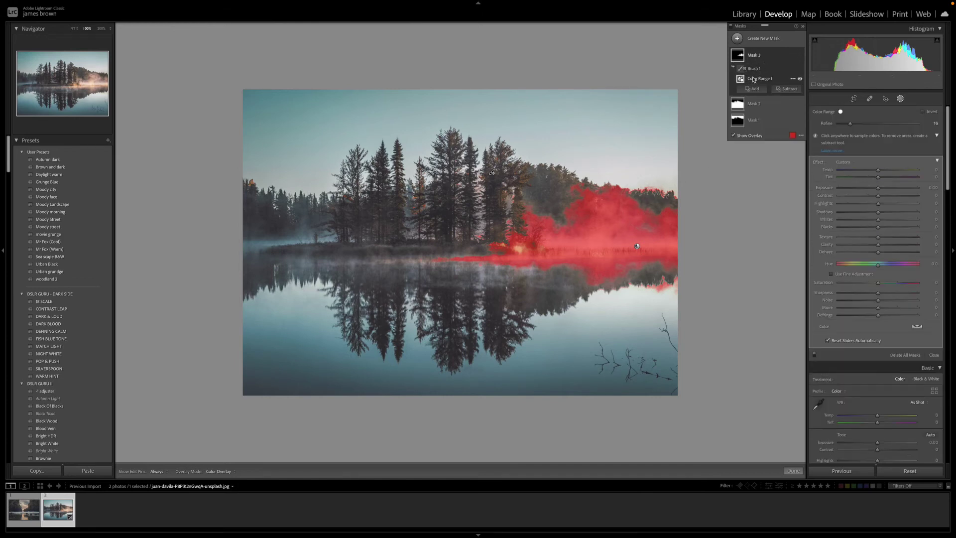
# Hide the mask overlay and raise Mask 3's Temp to about 22 for a golden mist.
pyautogui.click(734, 136)
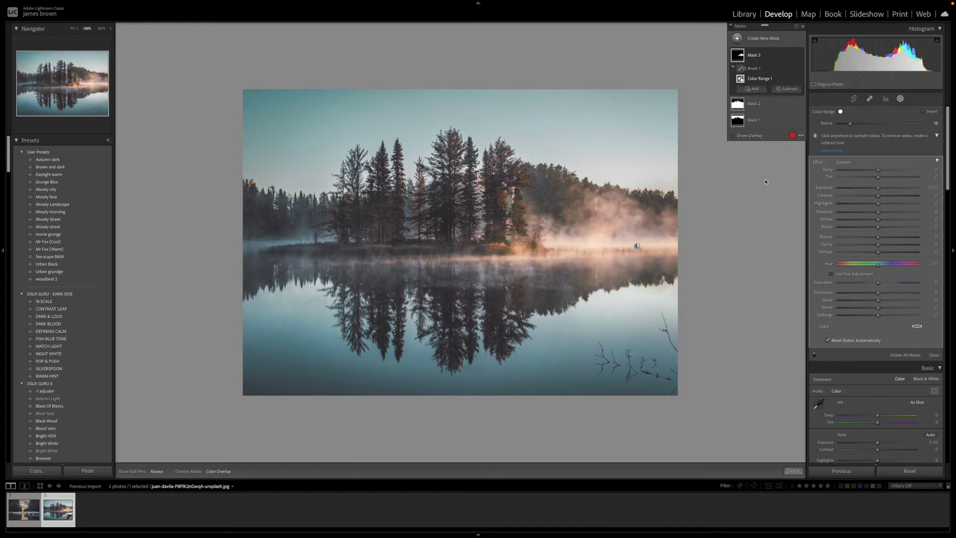
pyautogui.click(892, 171)
# Create a new Luminance Range mask and zoom in on the island.
pyautogui.click(755, 40)
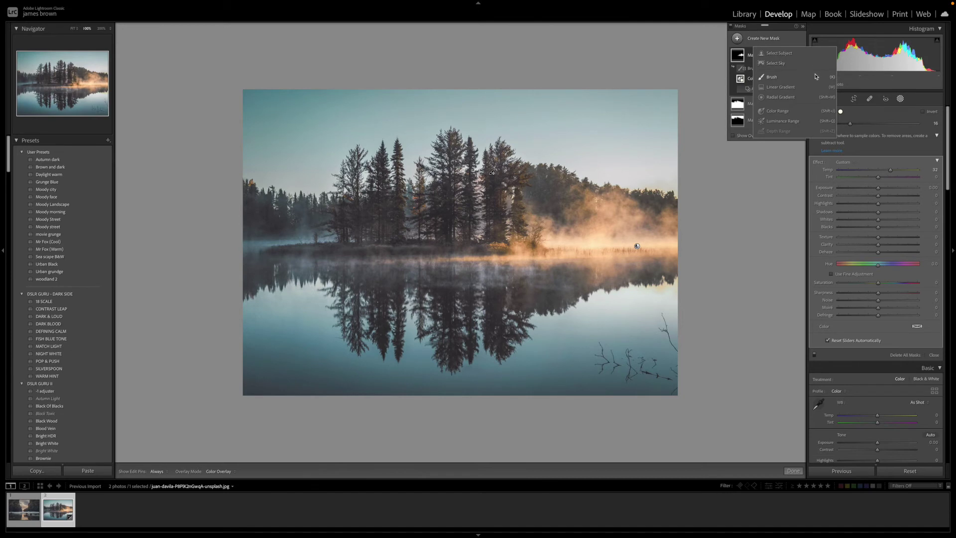
pyautogui.click(783, 121)
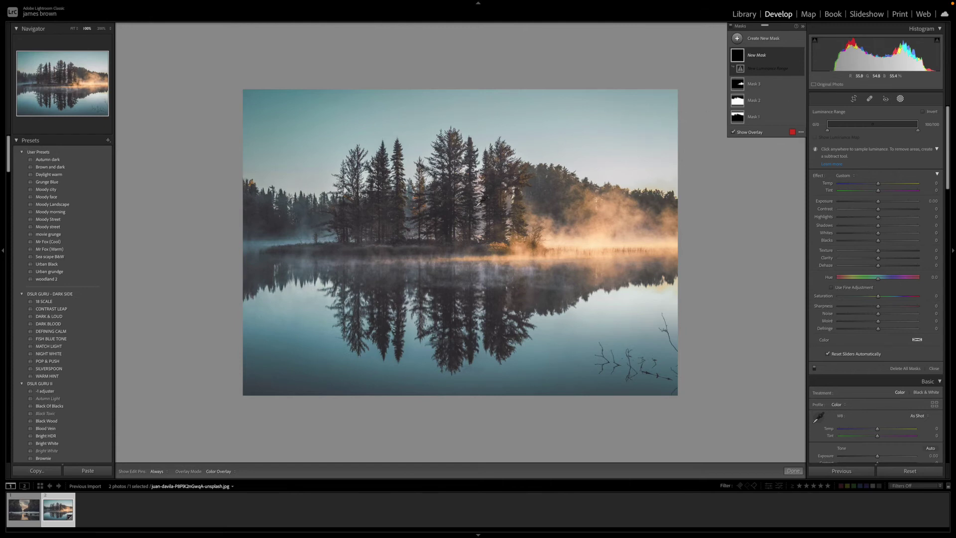
pyautogui.hotkey('ctrl', '=')
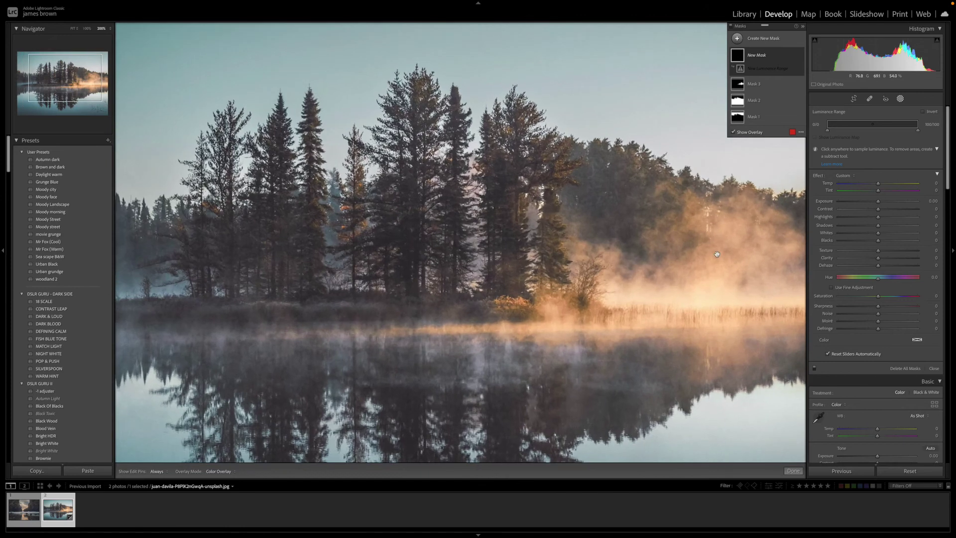
pyautogui.hotkey('ctrl', '=')
pyautogui.click(641, 207)
pyautogui.click(455, 145)
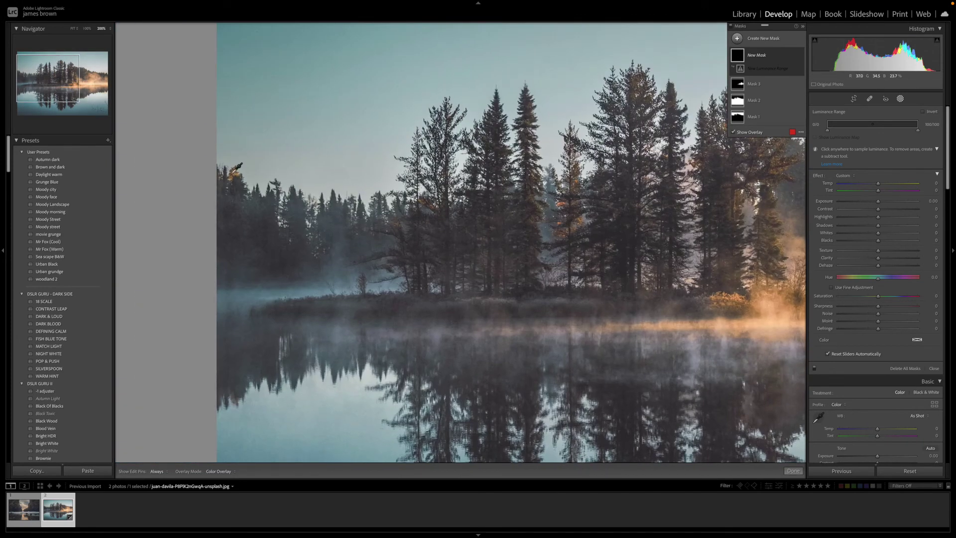
pyautogui.moveTo(638, 160); pyautogui.dragTo(362, 149)
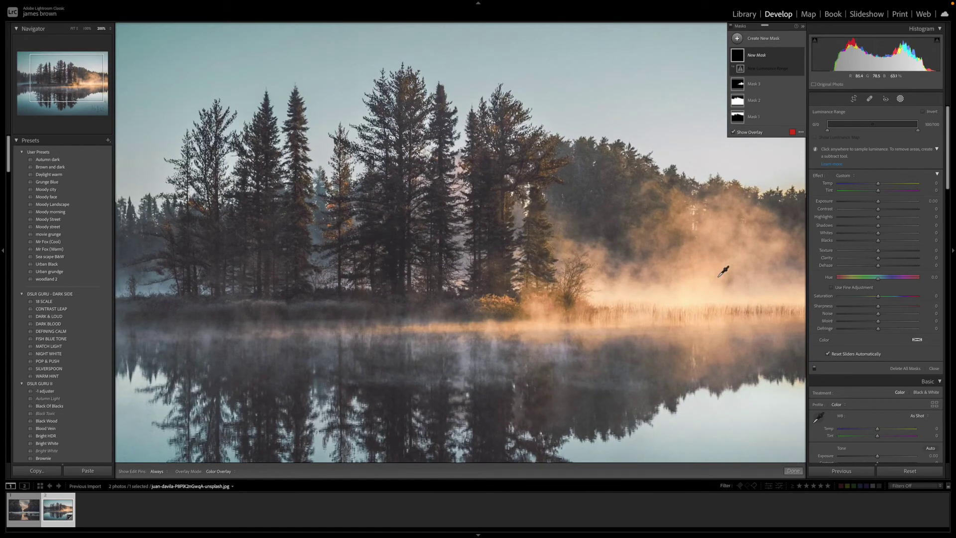
# Sample the fog's brightness several times so Mask 4 covers the sky, fog and lake reflection.
pyautogui.click(702, 293)
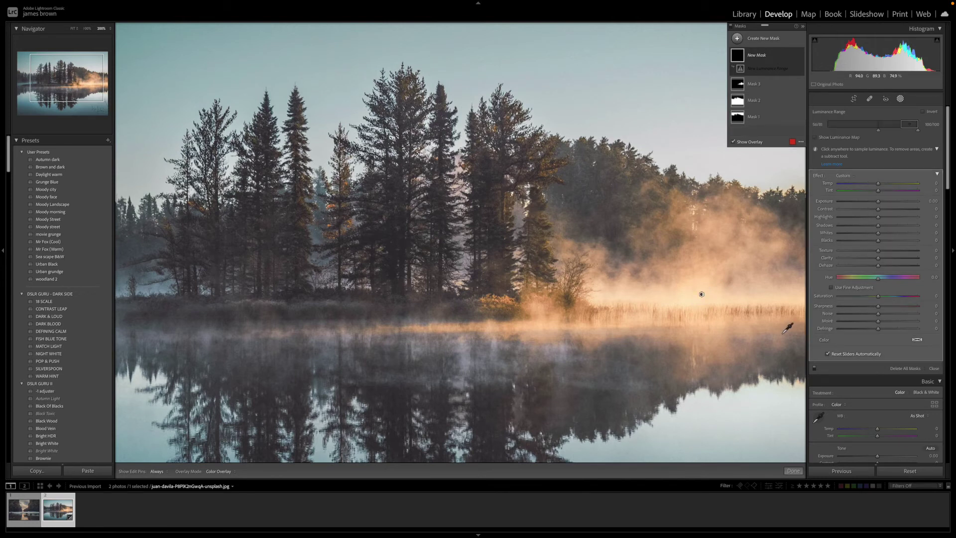
pyautogui.hotkey('ctrl', '-')
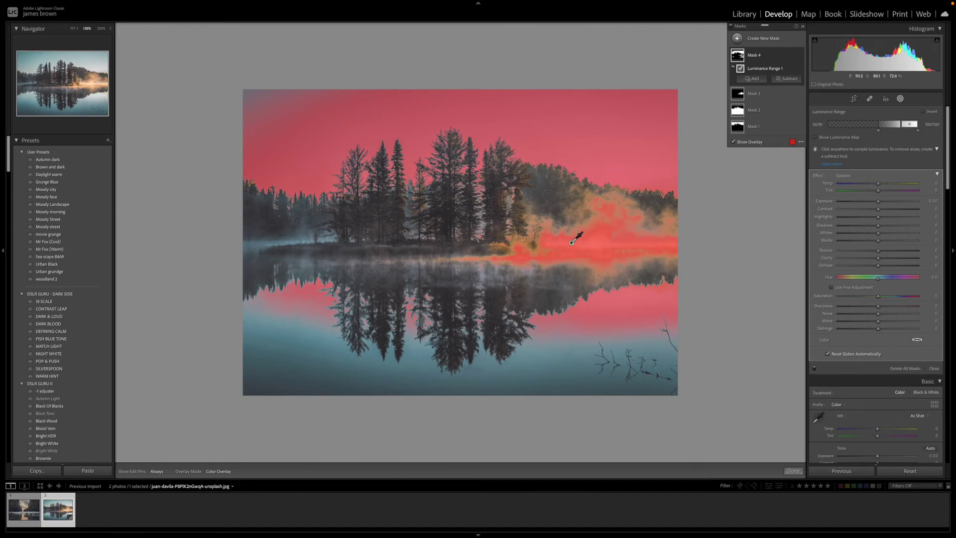
pyautogui.click(567, 265)
pyautogui.click(598, 246)
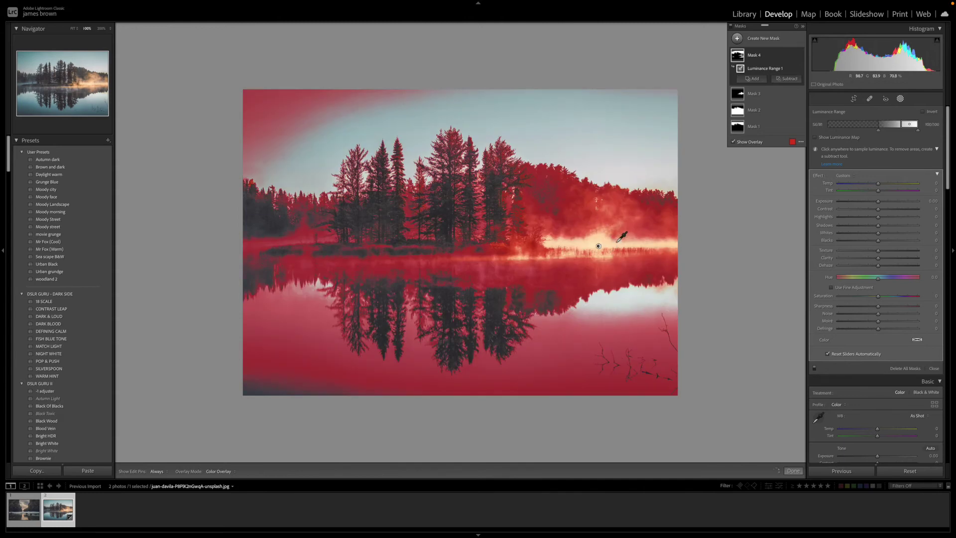
pyautogui.click(613, 243)
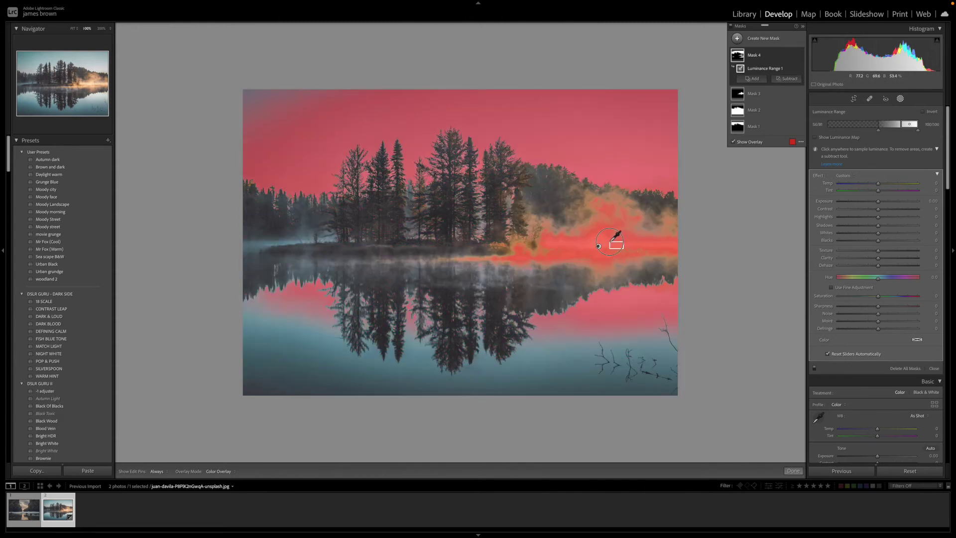
pyautogui.click(617, 246)
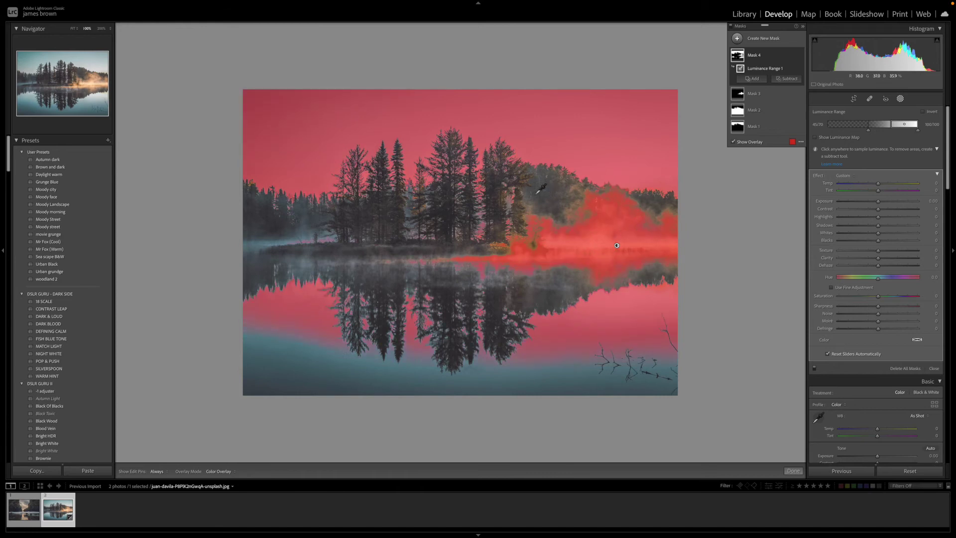
pyautogui.click(607, 220)
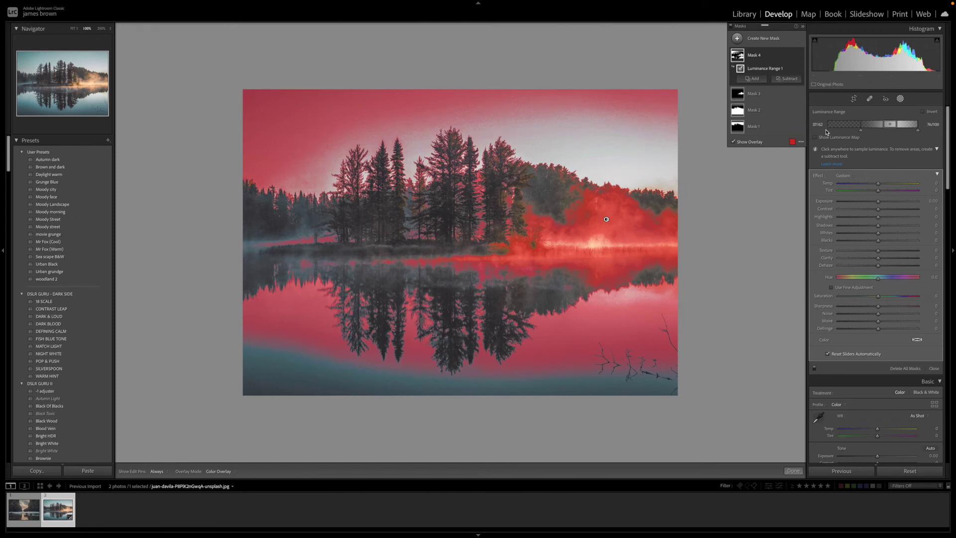
# Nudge Mask 4's luminance range box left, from about 37/62–76/100 to 36/61–75/99.
pyautogui.scroll(-1, 836, 129)
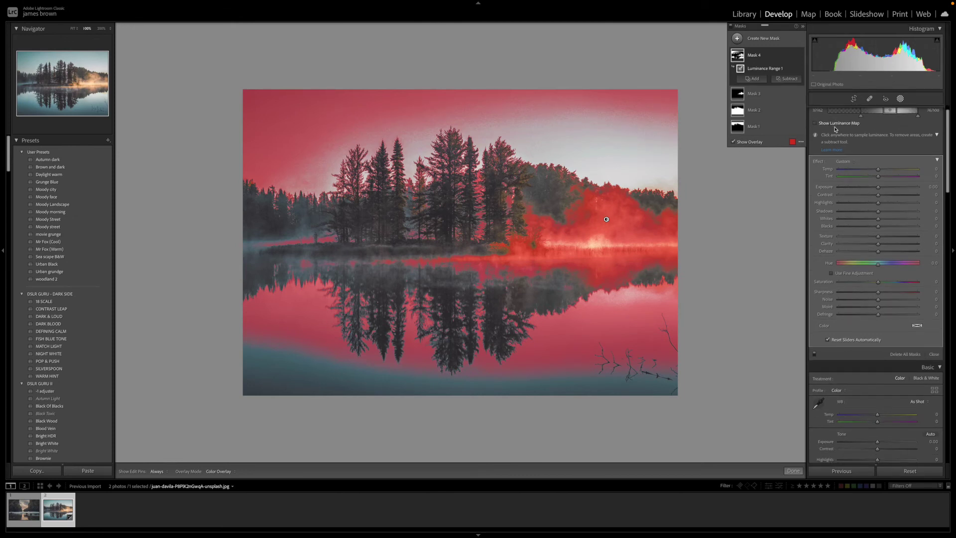
pyautogui.scroll(1, 836, 129)
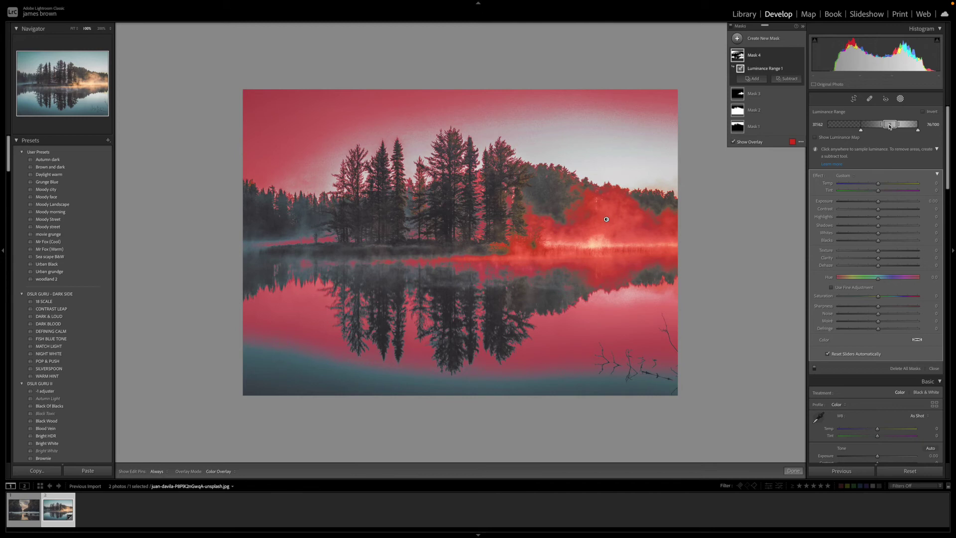
pyautogui.moveTo(891, 126)
pyautogui.mouseDown()
pyautogui.moveTo(827, 132)
pyautogui.moveTo(917, 132)
pyautogui.moveTo(866, 131)
pyautogui.moveTo(891, 126)
pyautogui.moveTo(878, 125)
pyautogui.mouseUp()
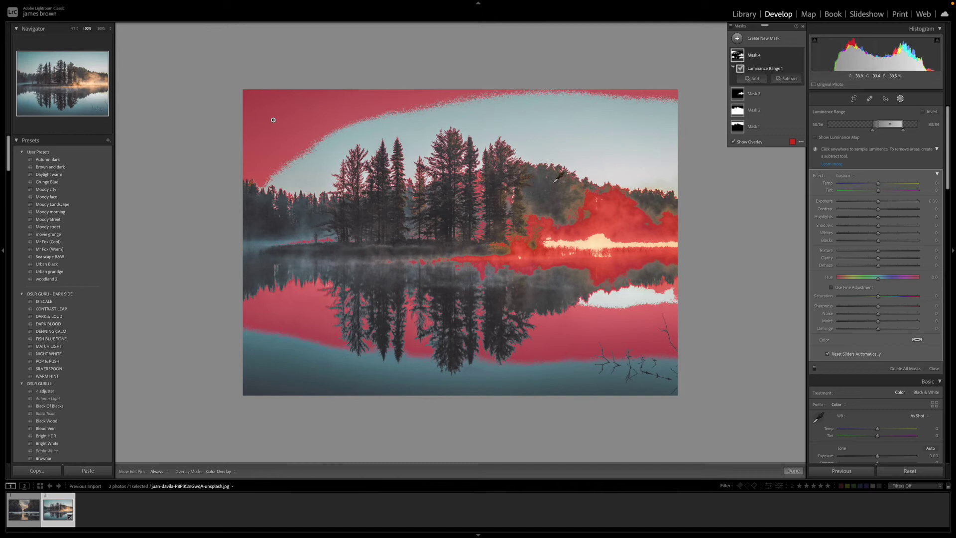
# Sample the trees' luminance and shift Mask 4's range and bright falloff left to about 0/17–28/40.
pyautogui.click(546, 184)
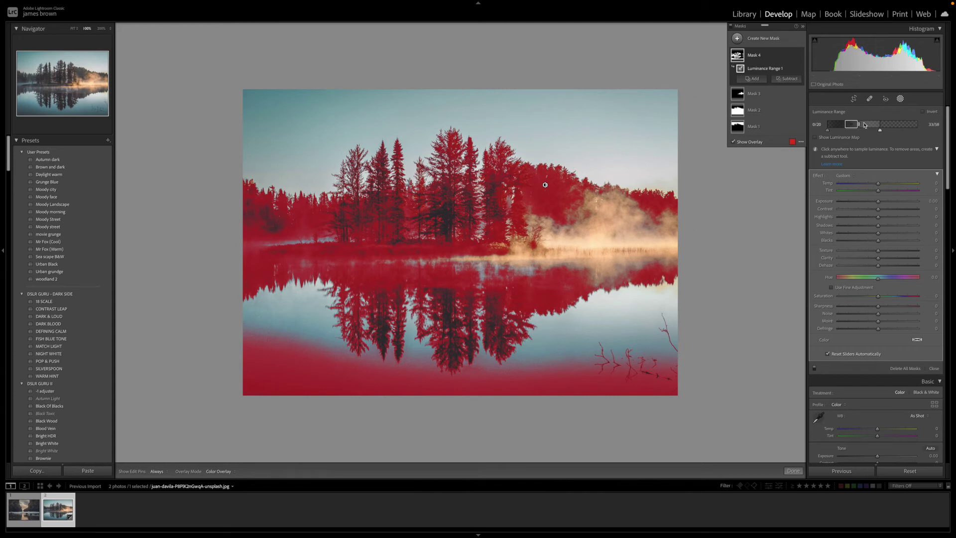
pyautogui.moveTo(855, 126); pyautogui.dragTo(849, 125)
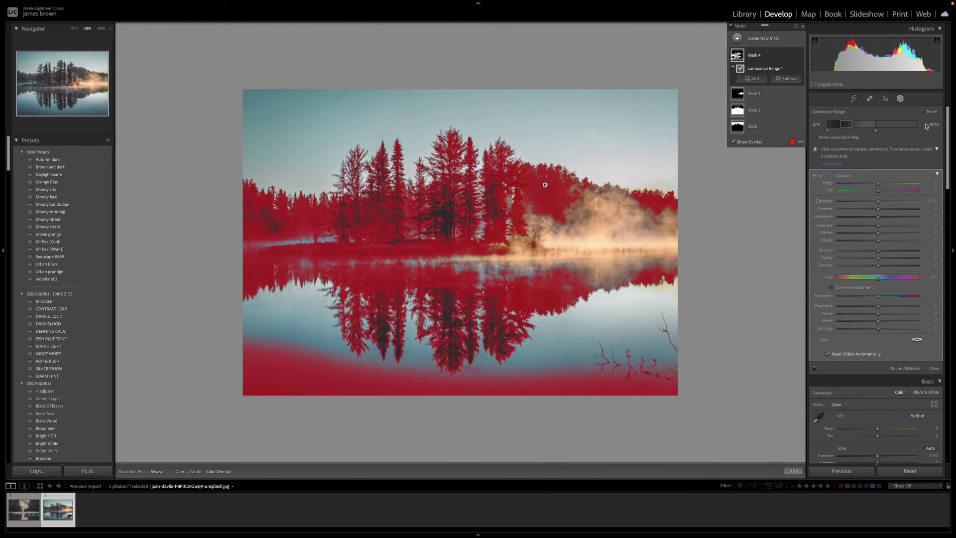
pyautogui.moveTo(878, 132)
pyautogui.mouseDown()
pyautogui.moveTo(865, 131)
pyautogui.moveTo(877, 133)
pyautogui.mouseUp()
# Add a Subtract Brush to Mask 4 and paint it out of the bottom water.
pyautogui.click(789, 79)
pyautogui.click(792, 124)
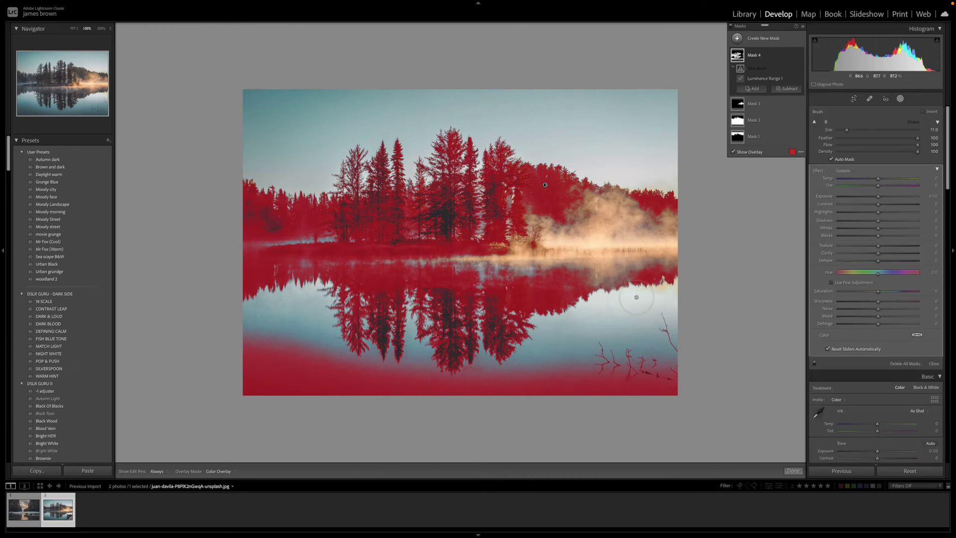
pyautogui.moveTo(586, 386)
pyautogui.mouseDown()
pyautogui.moveTo(623, 375)
pyautogui.moveTo(543, 381)
pyautogui.moveTo(662, 383)
pyautogui.moveTo(566, 362)
pyautogui.moveTo(520, 376)
pyautogui.moveTo(498, 397)
pyautogui.mouseUp()
pyautogui.press('h')
pyautogui.moveTo(423, 399)
pyautogui.mouseDown()
pyautogui.moveTo(439, 379)
pyautogui.moveTo(372, 378)
pyautogui.moveTo(367, 389)
pyautogui.moveTo(336, 377)
pyautogui.moveTo(297, 320)
pyautogui.moveTo(323, 389)
pyautogui.moveTo(251, 326)
pyautogui.moveTo(272, 383)
pyautogui.mouseUp()
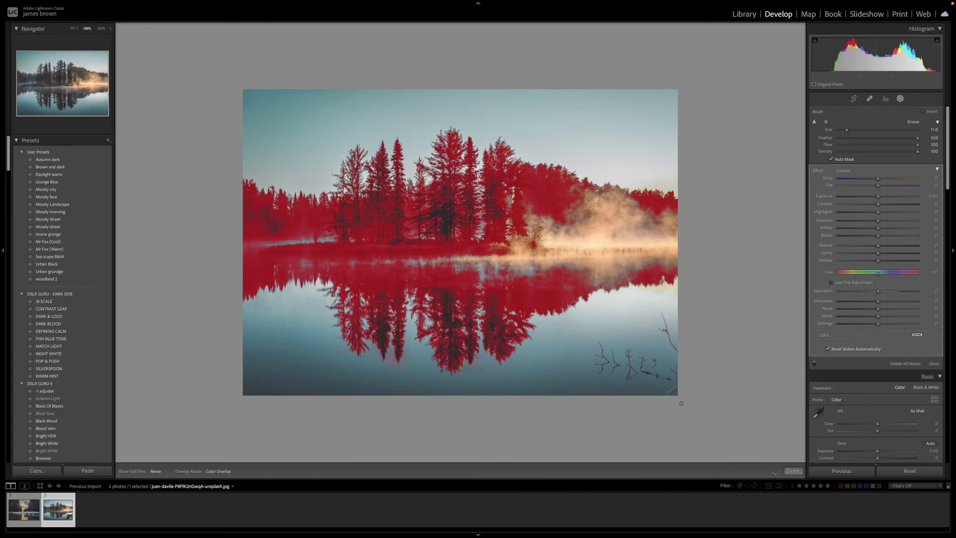
pyautogui.press('h')
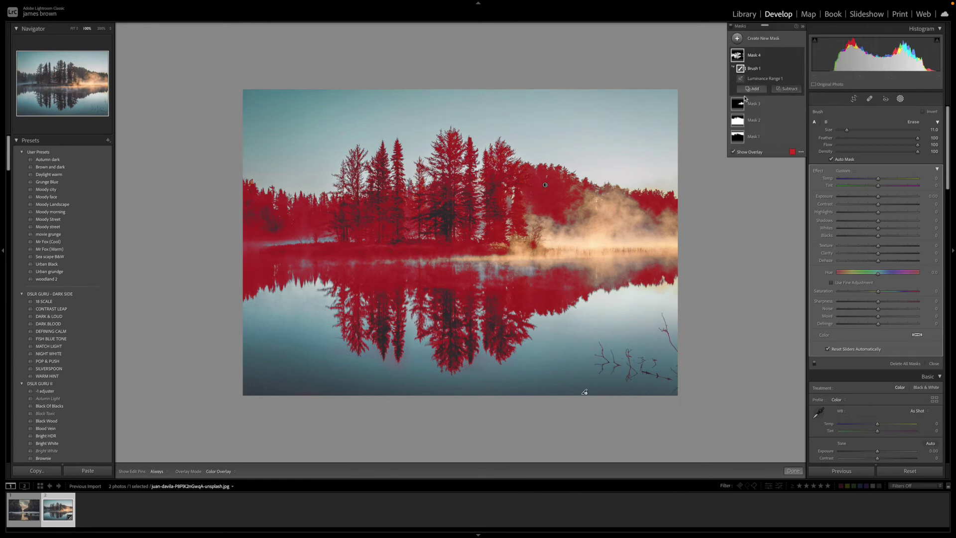
# Hide the overlay and set Mask 4 to Exposure −0.12, Highlights −30 and Shadows 57.
pyautogui.click(734, 152)
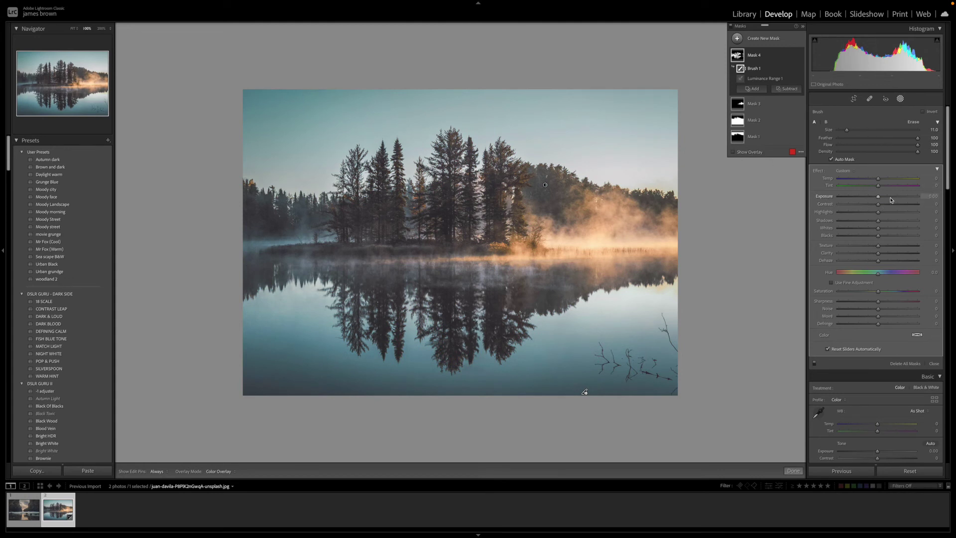
pyautogui.moveTo(891, 197); pyautogui.dragTo(896, 222)
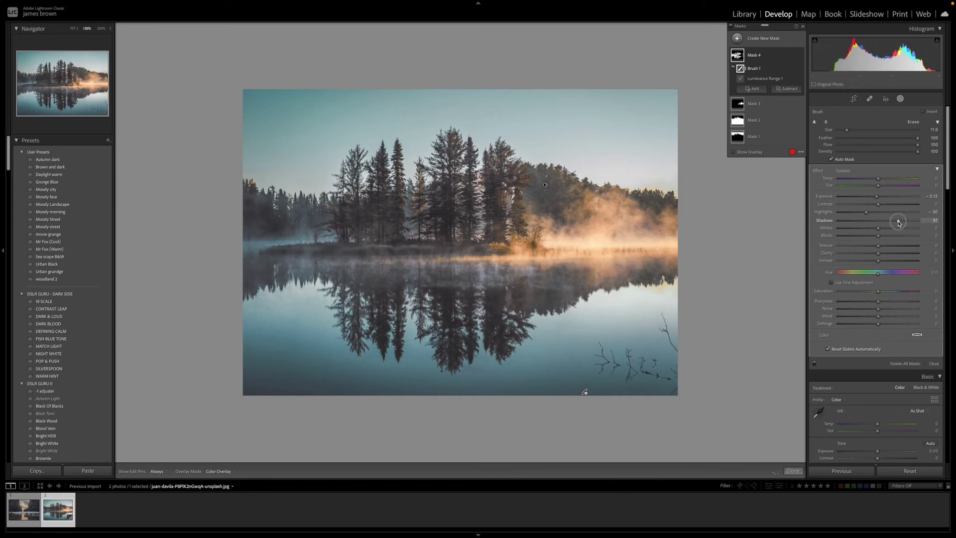
pyautogui.moveTo(899, 224); pyautogui.dragTo(901, 223)
# Show the overlay and toggle Masks 4 and 3 off and on to compare their effects.
pyautogui.moveTo(739, 57)
pyautogui.click(738, 154)
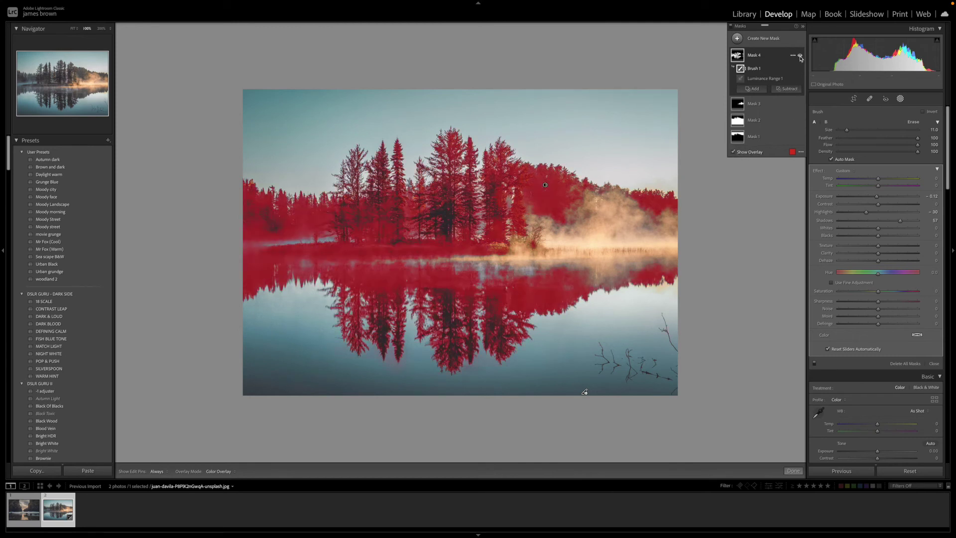
pyautogui.click(800, 59)
pyautogui.click(800, 59)
pyautogui.click(800, 58)
pyautogui.click(800, 104)
pyautogui.click(801, 105)
pyautogui.click(800, 104)
pyautogui.click(800, 105)
# Toggle Masks 2 and 1 off and on, then select Mask 1 for editing.
pyautogui.click(801, 121)
pyautogui.click(801, 121)
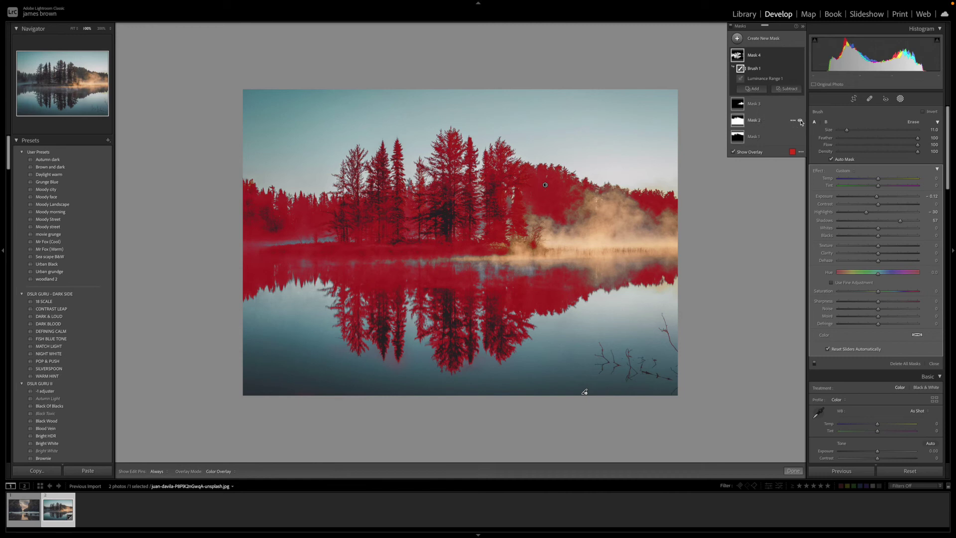
pyautogui.click(801, 138)
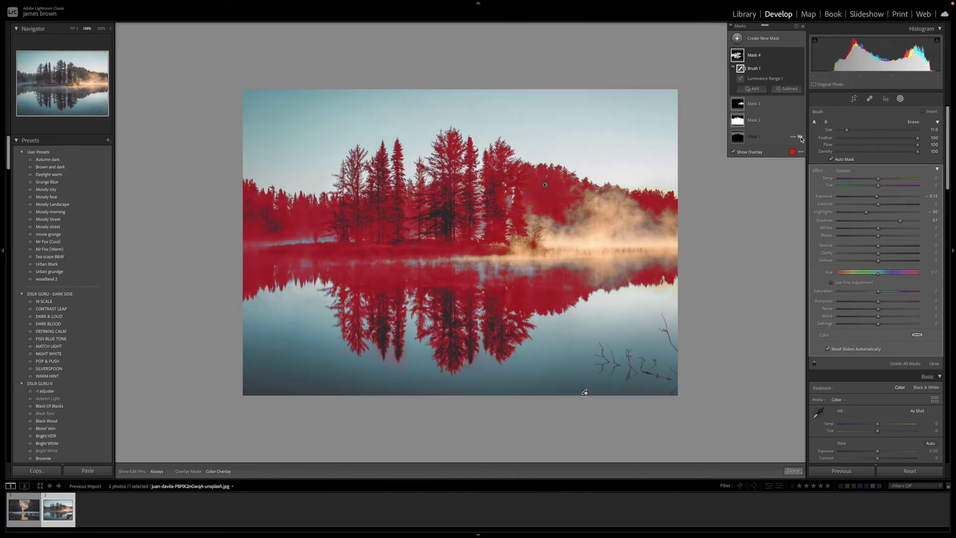
pyautogui.click(800, 138)
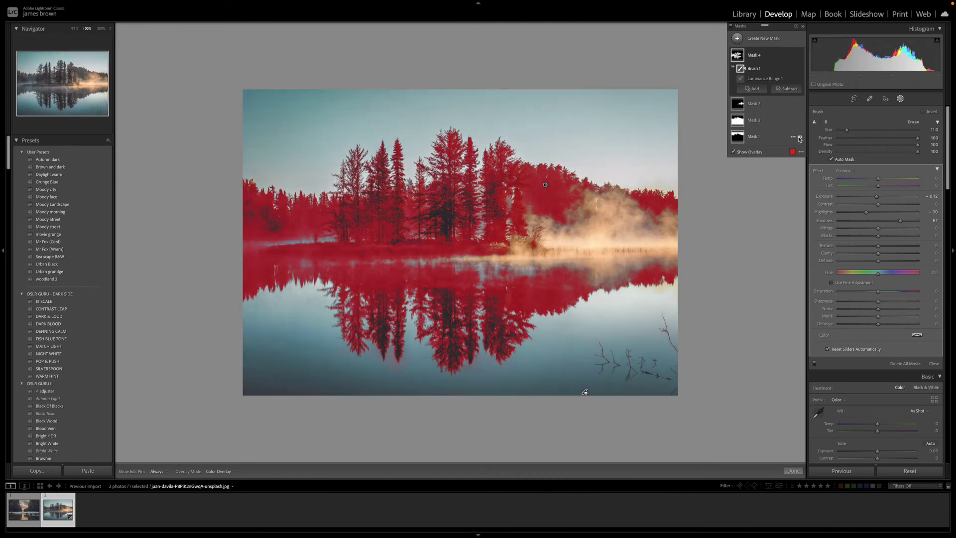
pyautogui.click(753, 137)
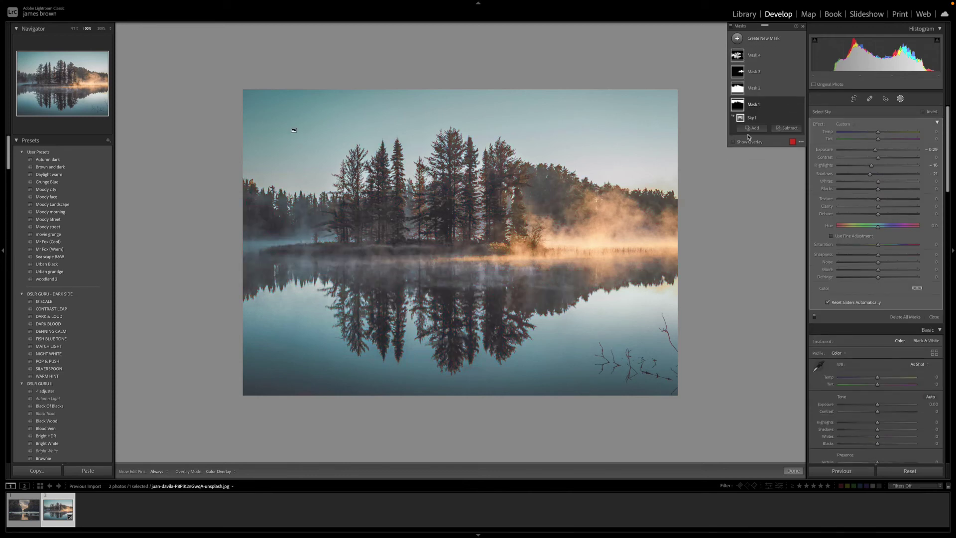
# Expand Mask 1 and rename its Sky 1 component to 'sky'.
pyautogui.click(754, 108)
pyautogui.moveTo(741, 118)
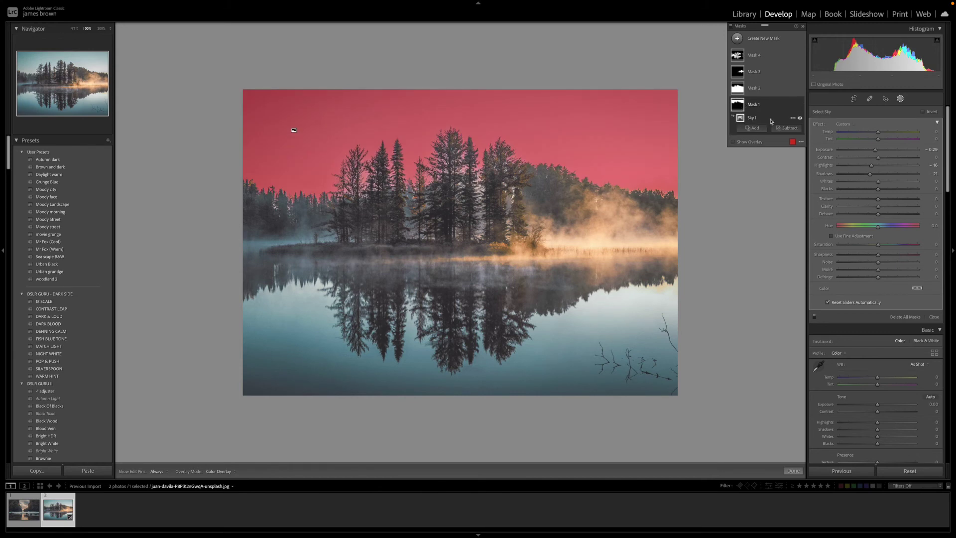
pyautogui.click(793, 118)
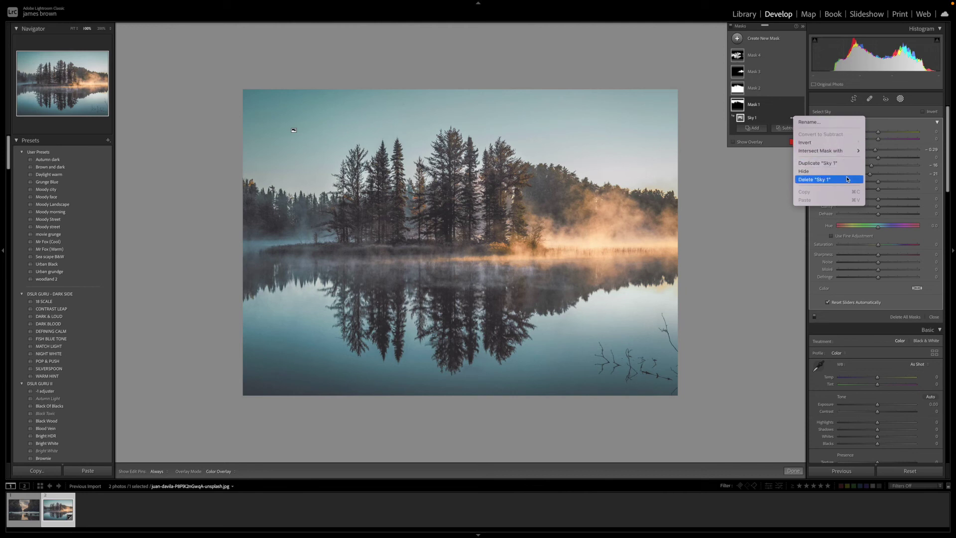
pyautogui.click(831, 124)
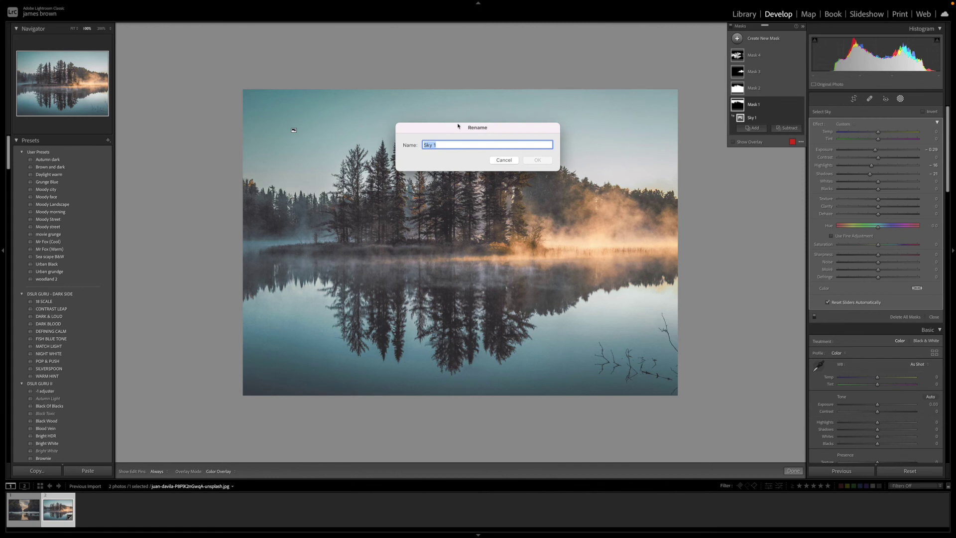
pyautogui.write('sky')
pyautogui.press('Return')
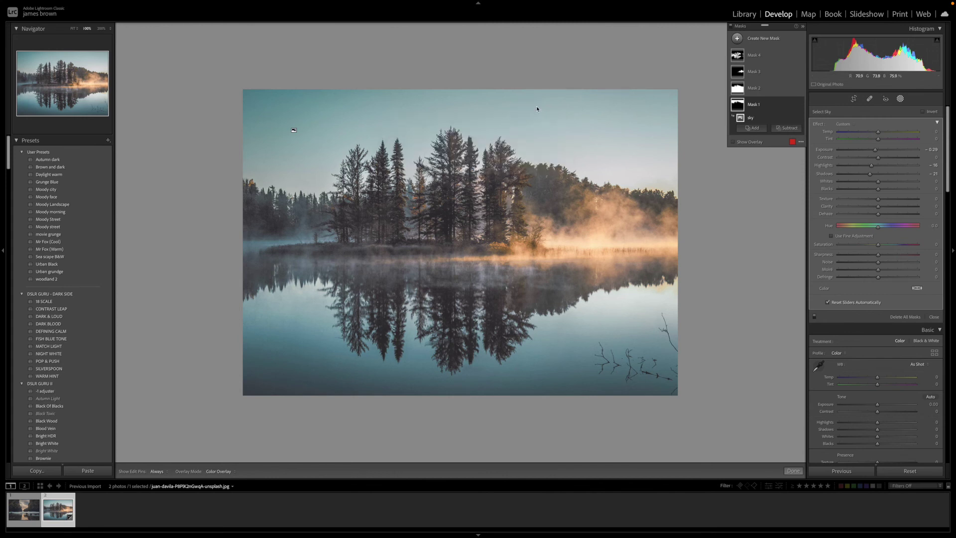
# Select Mask 2, check its effect with the overlay, and rename it '4 ground'.
pyautogui.click(764, 89)
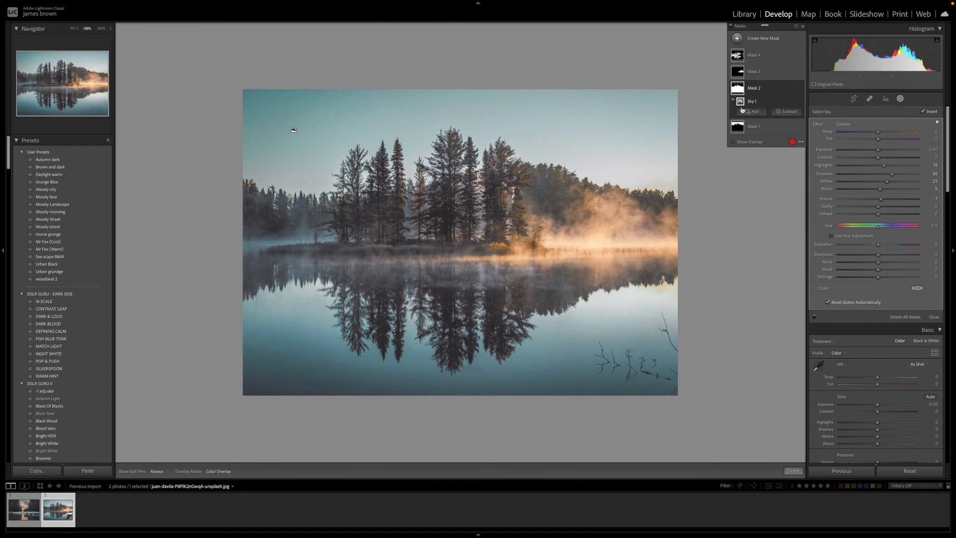
pyautogui.click(800, 89)
pyautogui.click(800, 89)
pyautogui.click(750, 142)
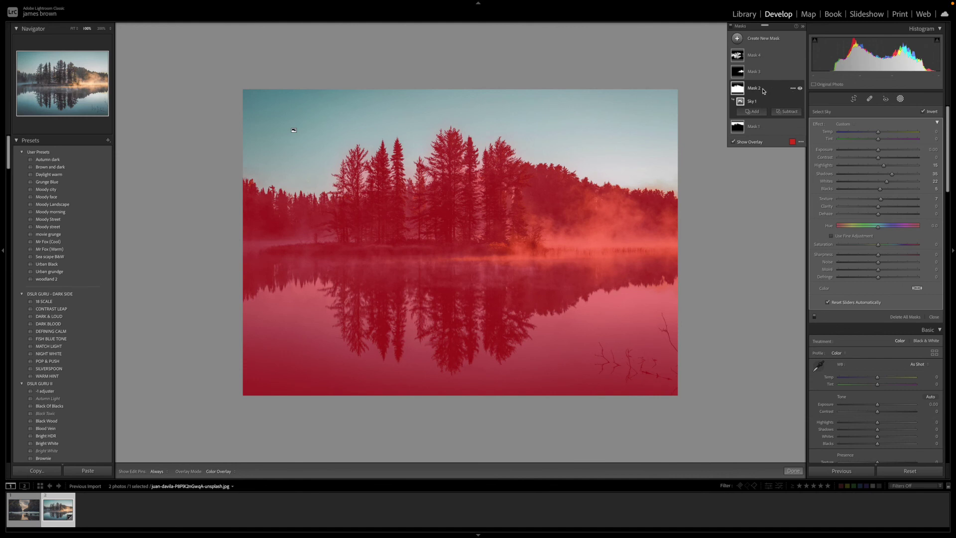
pyautogui.click(793, 88)
pyautogui.click(802, 92)
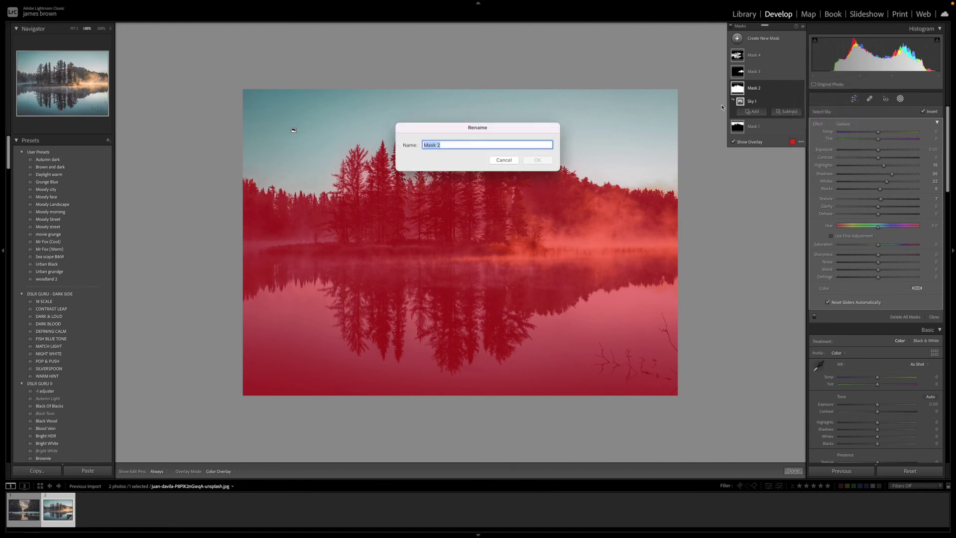
pyautogui.write('4 ground')
pyautogui.press('Return')
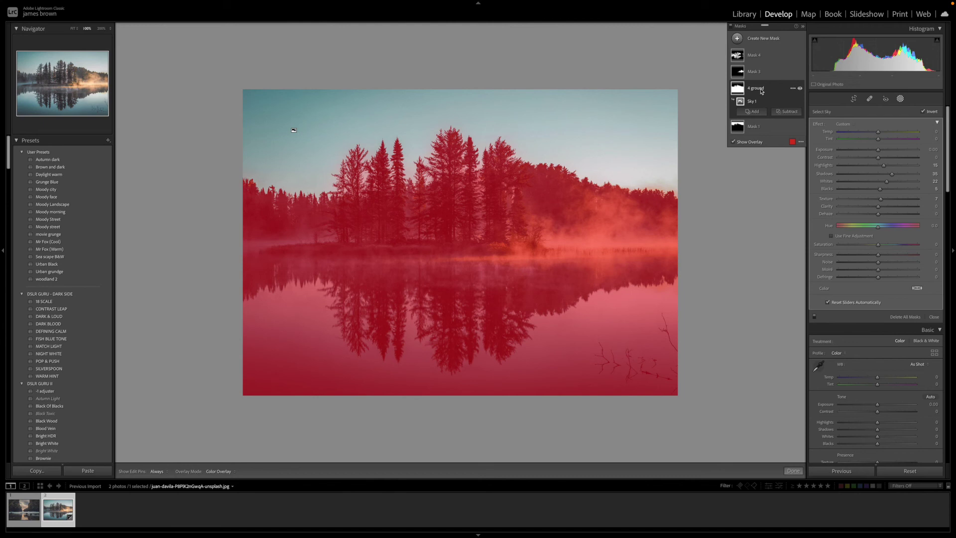
pyautogui.click(737, 143)
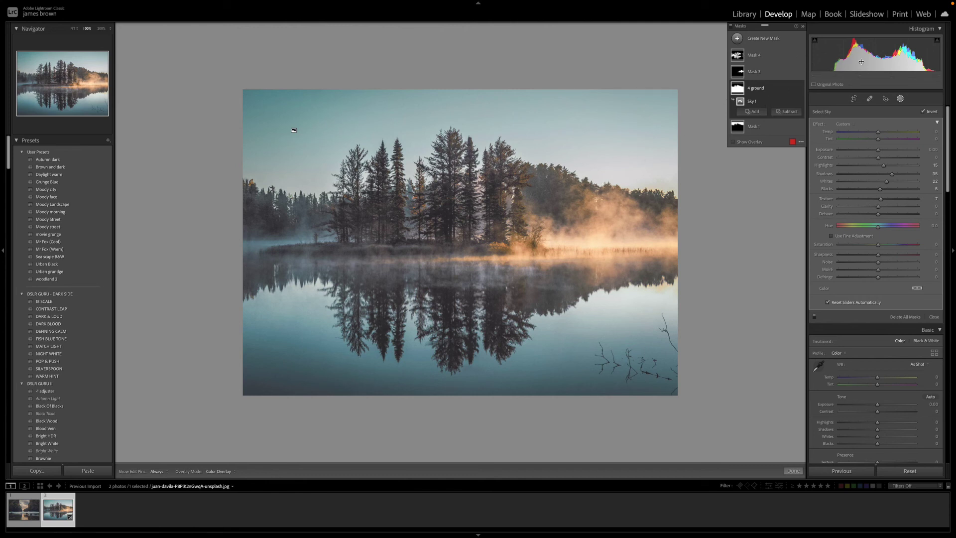
# Inspect Mask 3 and Mask 4, then toggle all masks off and on to compare the photo.
pyautogui.click(767, 72)
pyautogui.click(764, 53)
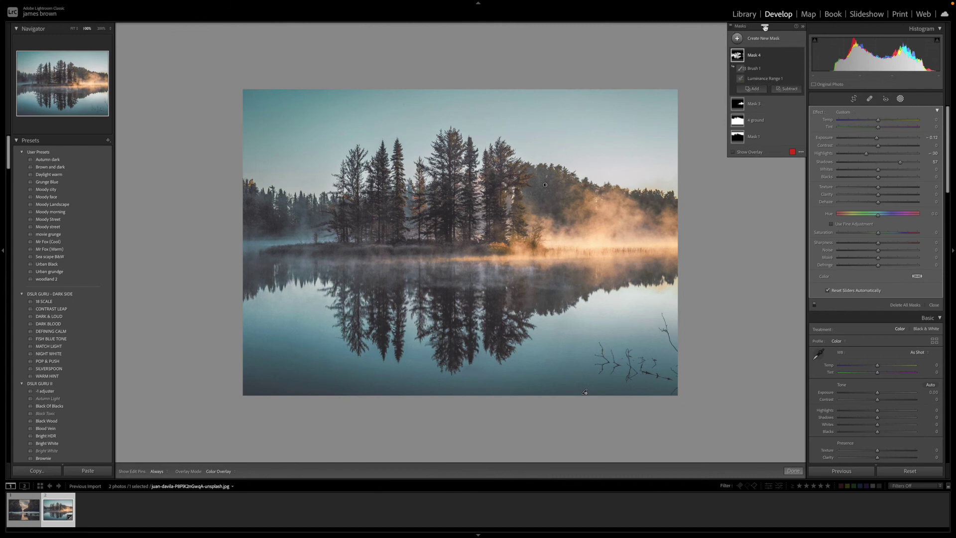
pyautogui.click(731, 28)
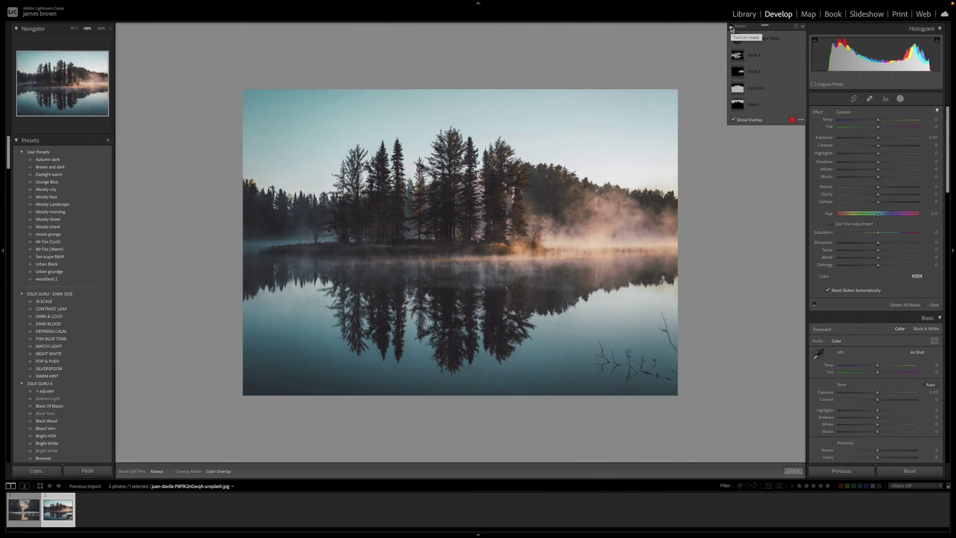
pyautogui.click(731, 27)
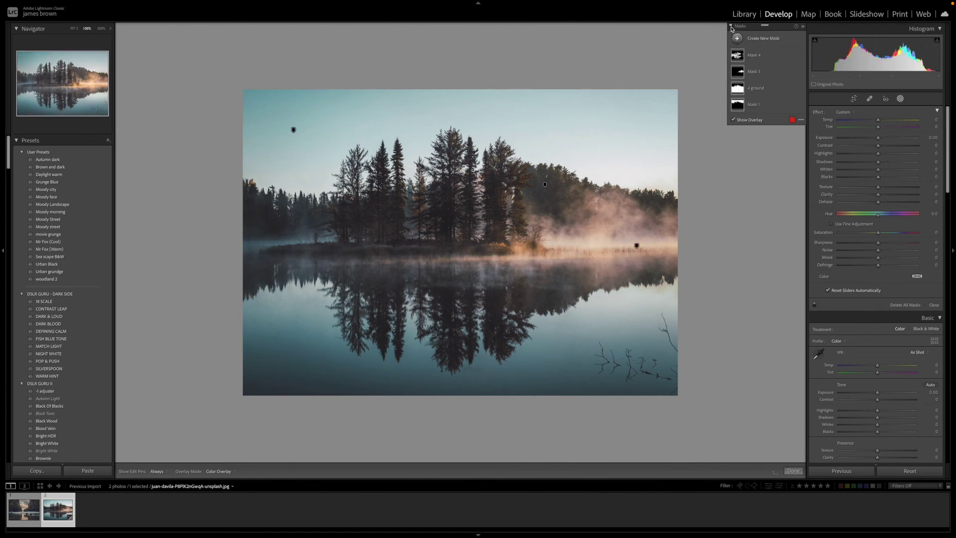
pyautogui.click(731, 28)
pyautogui.click(730, 28)
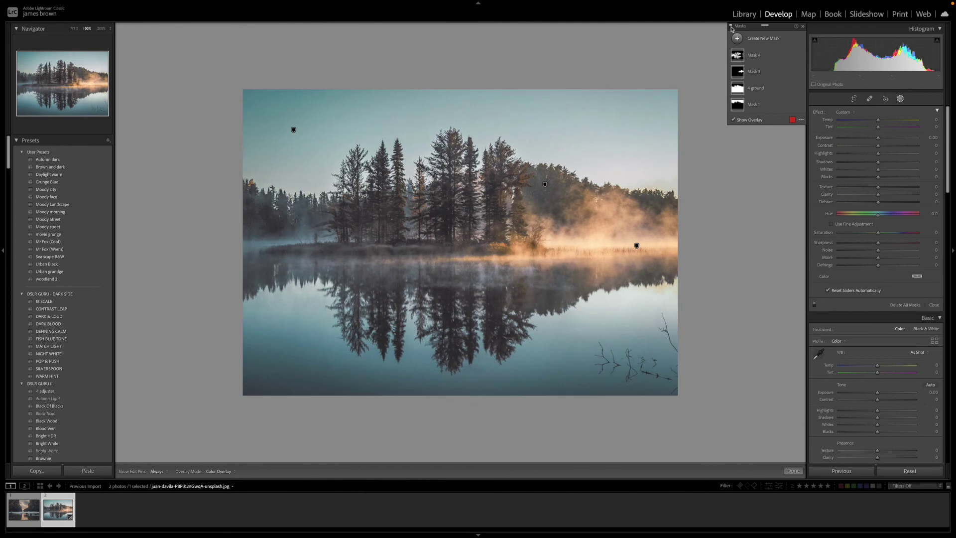
pyautogui.click(730, 28)
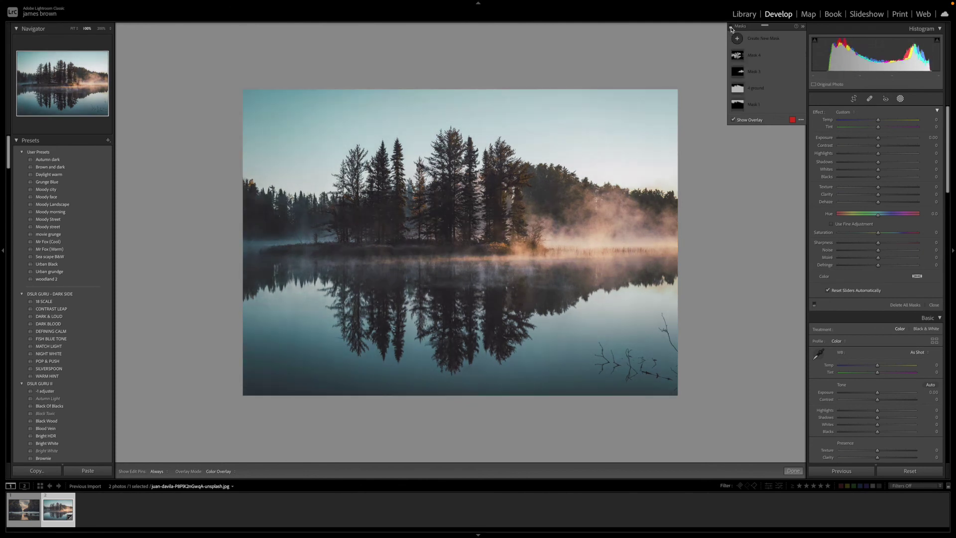
# Reopen the Masks panel so the existing masks list and edit pins show.
pyautogui.click(730, 28)
pyautogui.click(900, 99)
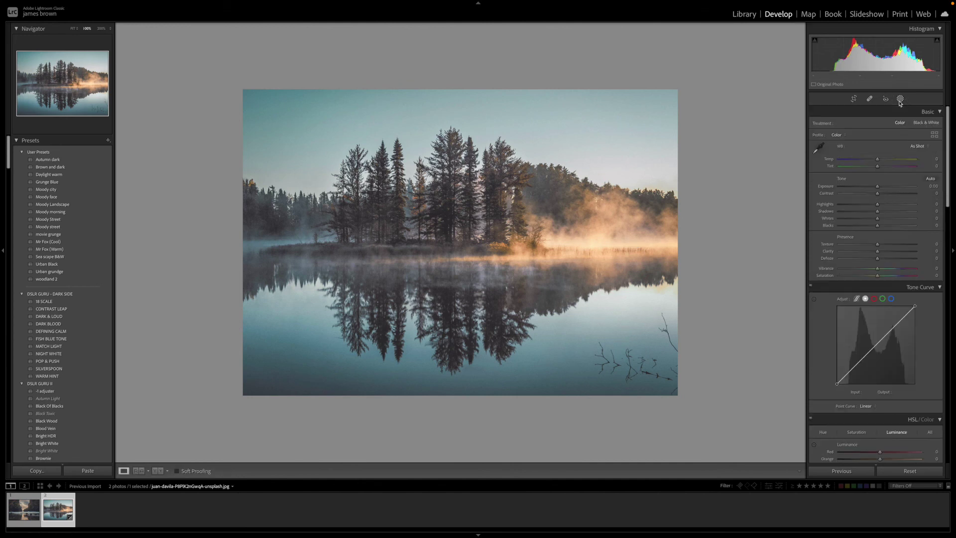
pyautogui.click(901, 99)
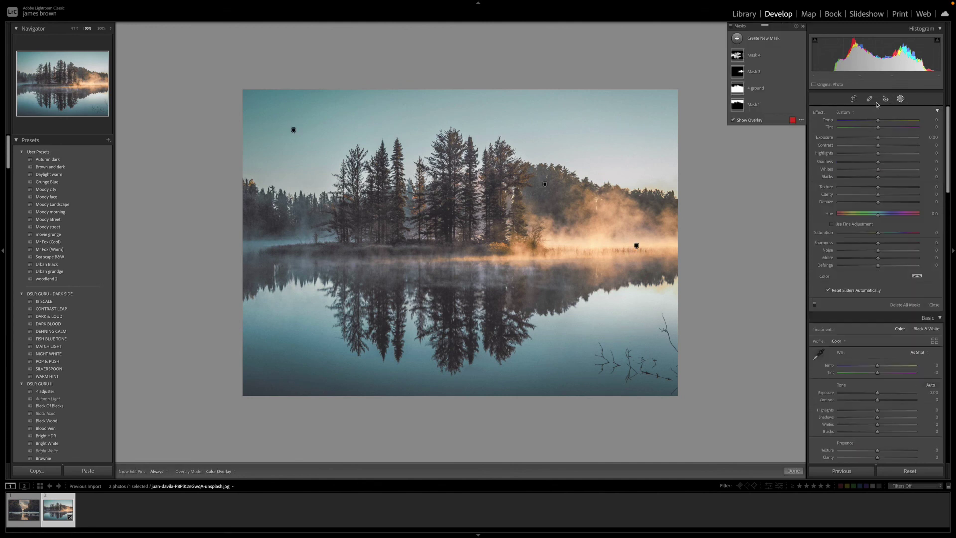
# Add a linear gradient mask running from the sky's top down to the treetops.
pyautogui.click(744, 39)
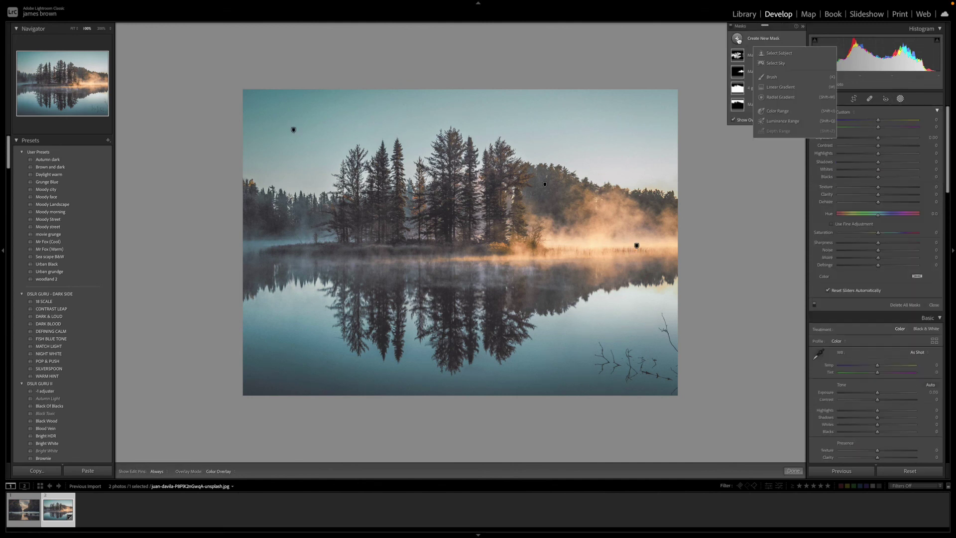
pyautogui.click(781, 87)
pyautogui.moveTo(501, 98); pyautogui.dragTo(493, 210)
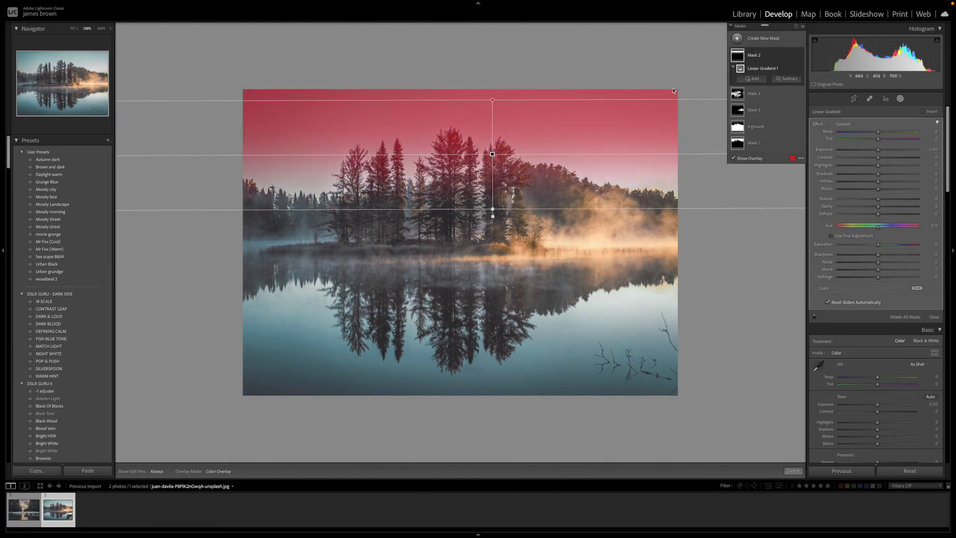
# Subtract the tall central pine's top from the gradient with a brush.
pyautogui.click(791, 79)
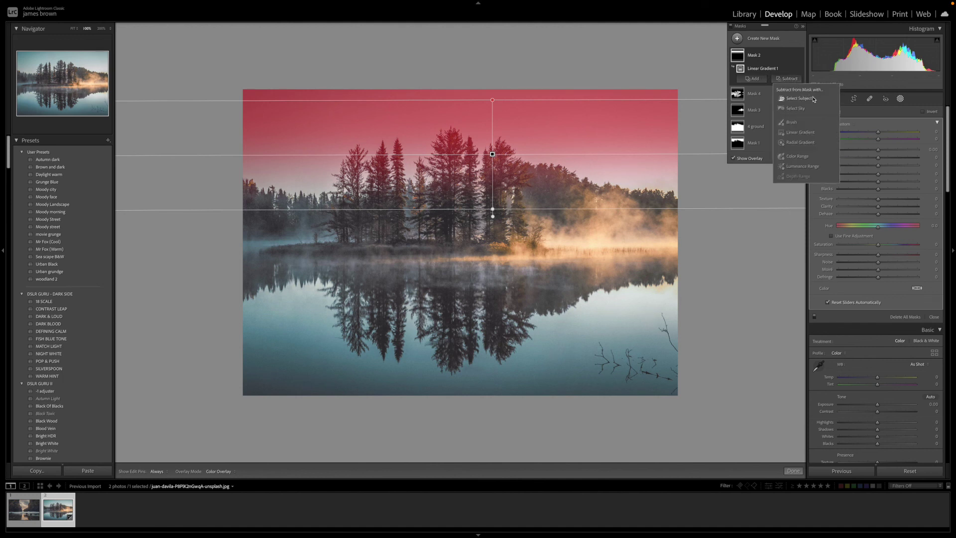
pyautogui.click(796, 123)
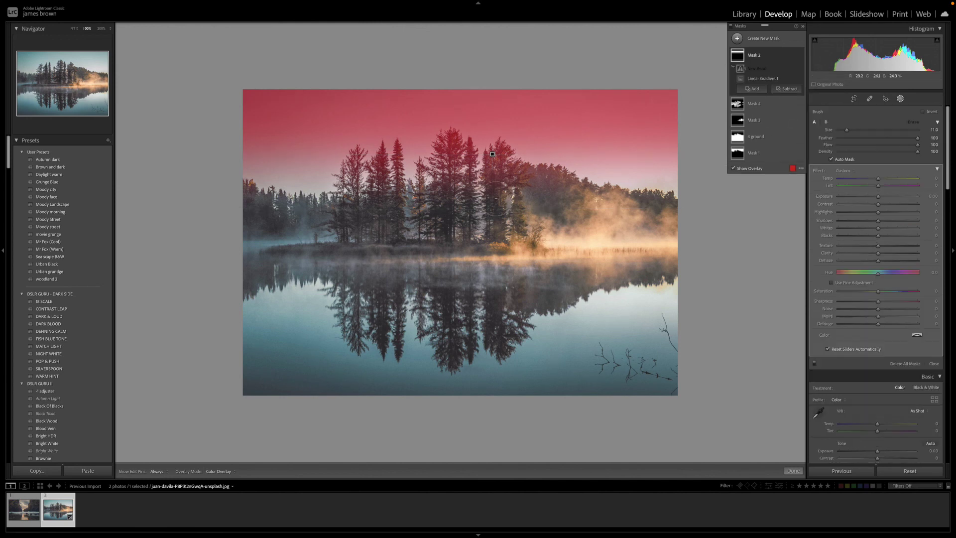
pyautogui.moveTo(452, 131); pyautogui.dragTo(440, 167)
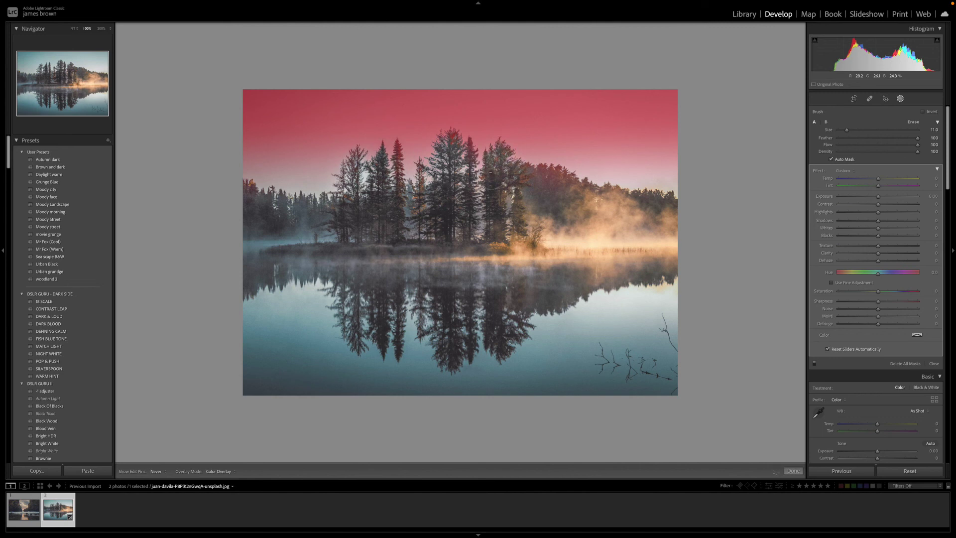
# Erase a bit more mask from the pine top, then delete the new gradient mask.
pyautogui.click(442, 130)
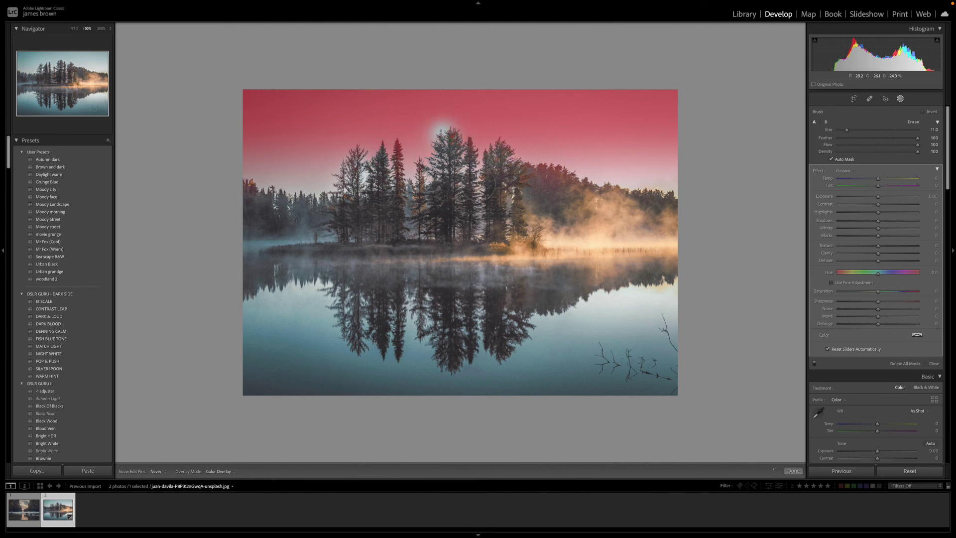
pyautogui.press('h')
pyautogui.click(775, 55)
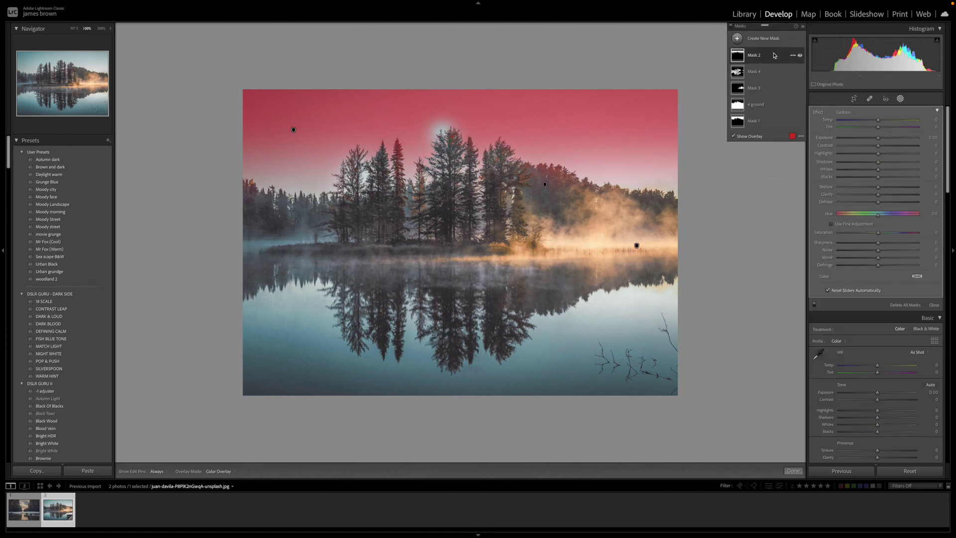
pyautogui.press('Delete')
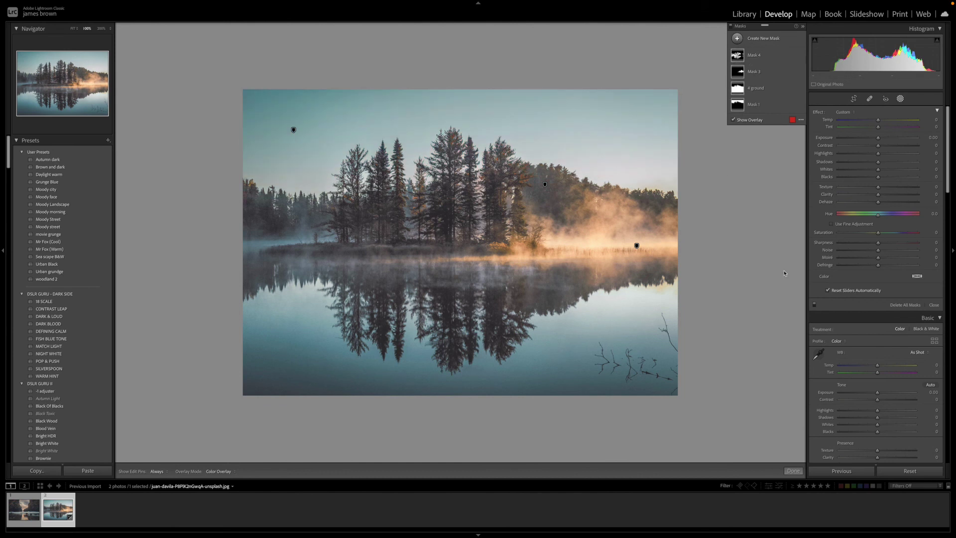
# Delete Mask 3, Mask 4, 4 ground and Mask 1 so no masks remain.
pyautogui.click(637, 246)
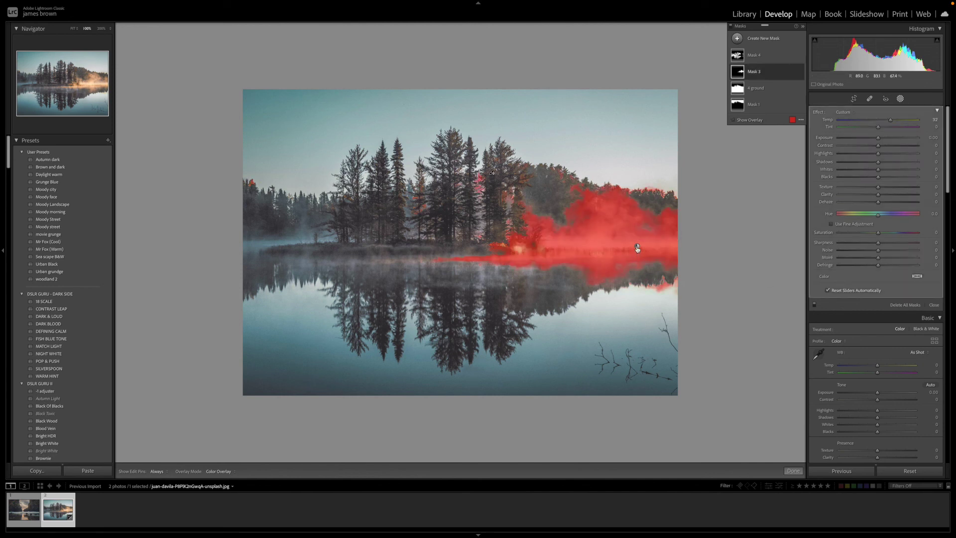
pyautogui.press('Delete')
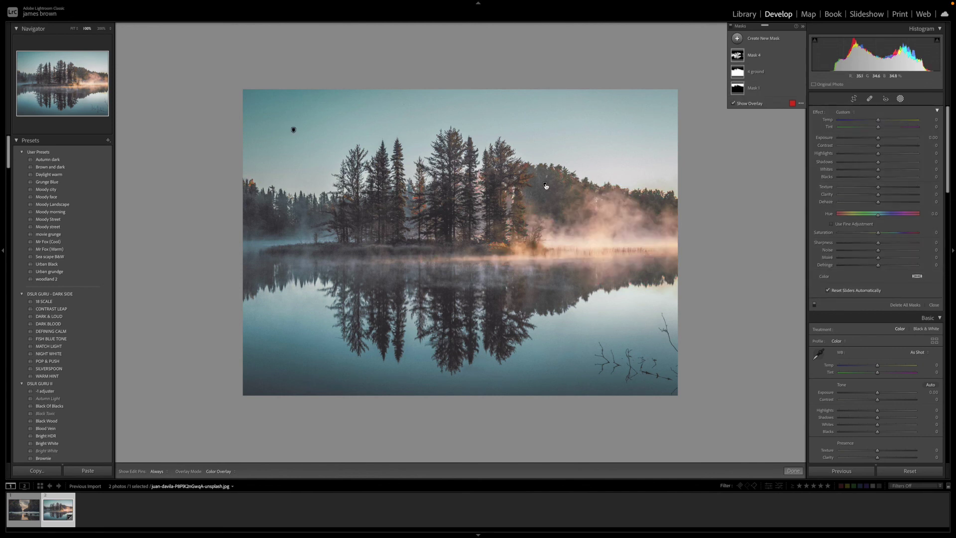
pyautogui.click(545, 186)
pyautogui.press('Delete')
pyautogui.click(293, 131)
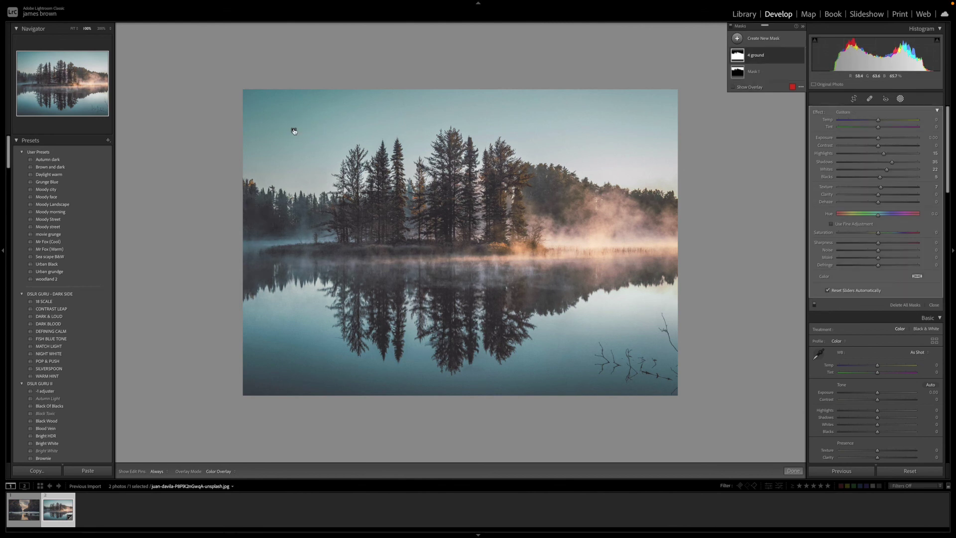
pyautogui.press('Delete')
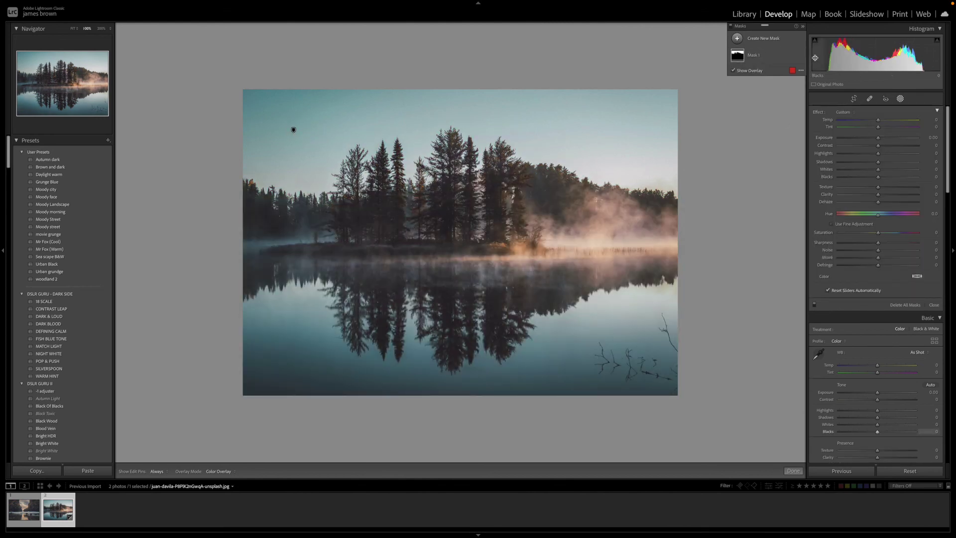
pyautogui.press('Delete')
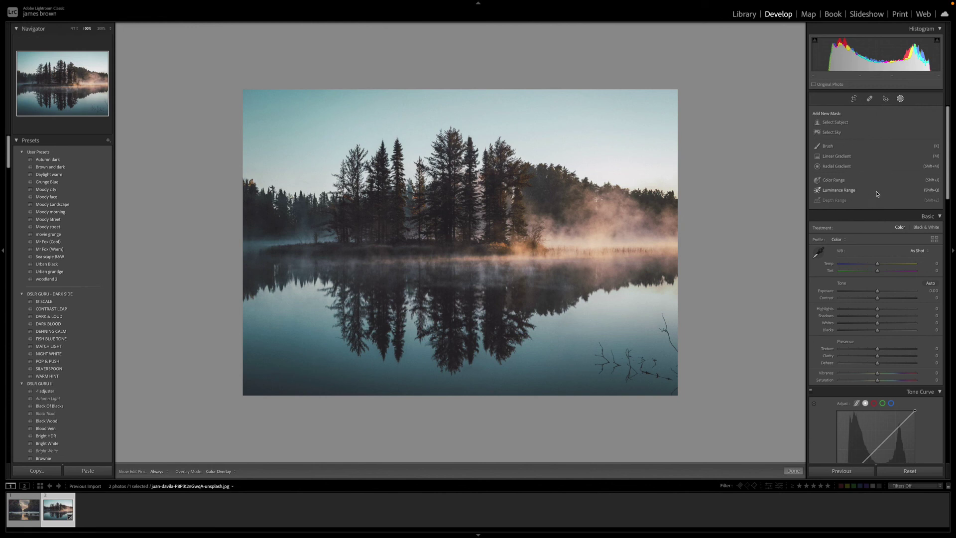
# Create an automatic Select Sky mask, Mask 1, covering the whole sky above the trees.
pyautogui.click(901, 99)
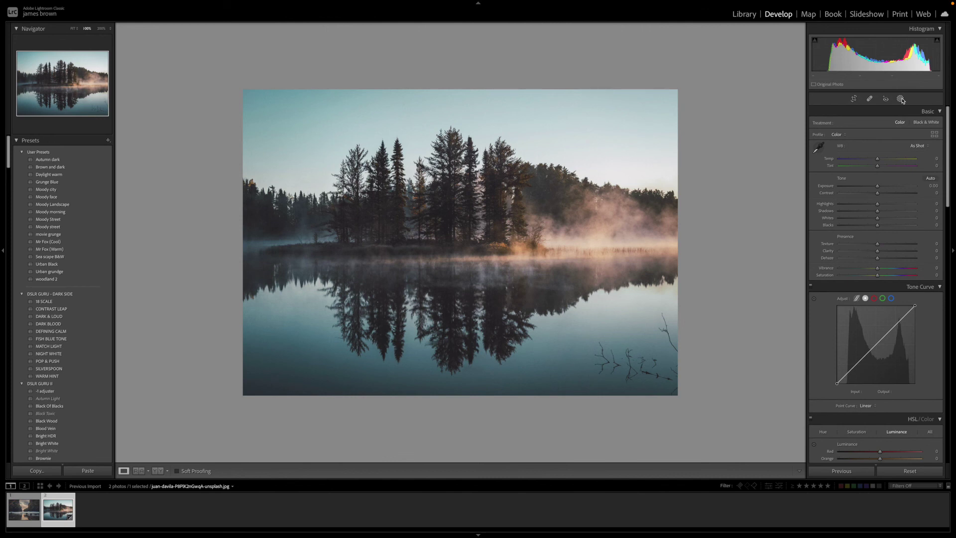
pyautogui.click(901, 100)
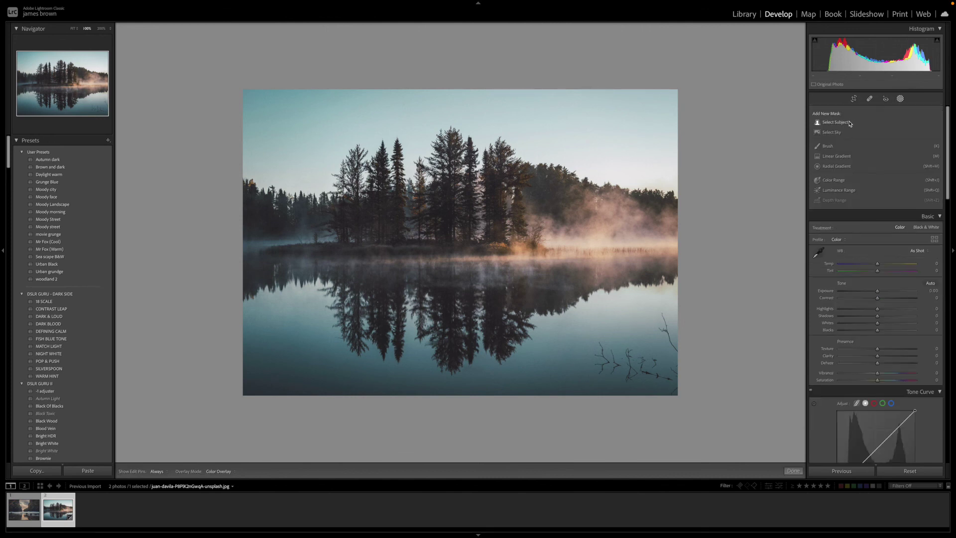
pyautogui.click(832, 133)
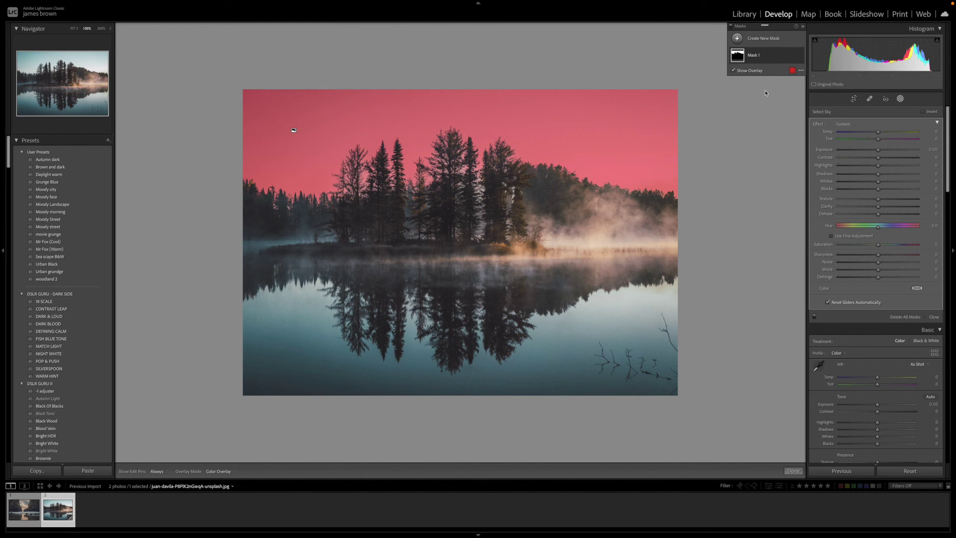
pyautogui.moveTo(802, 59)
# Raise the sky mask's exposure to 0.66 and add a second Select Sky mask.
pyautogui.moveTo(878, 149); pyautogui.dragTo(880, 151)
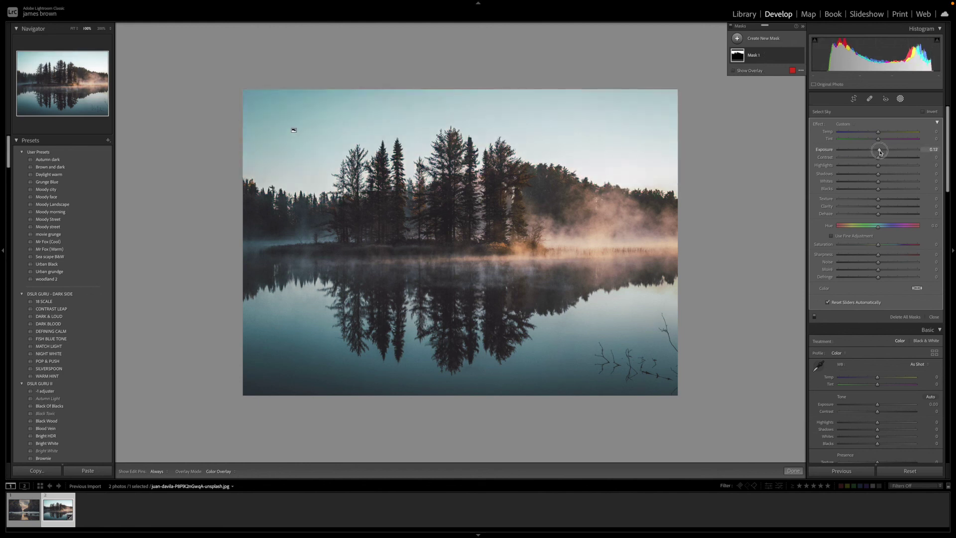
pyautogui.click(765, 56)
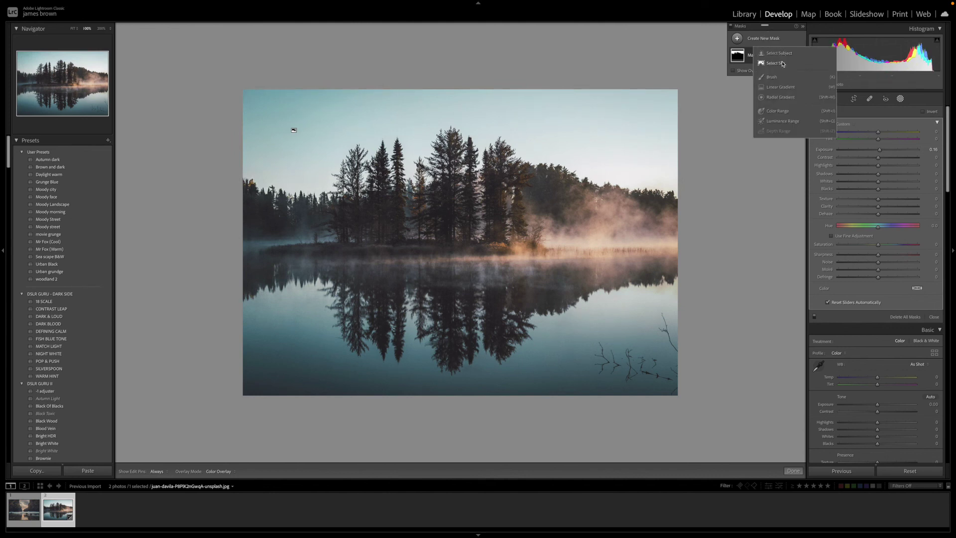
pyautogui.click(782, 64)
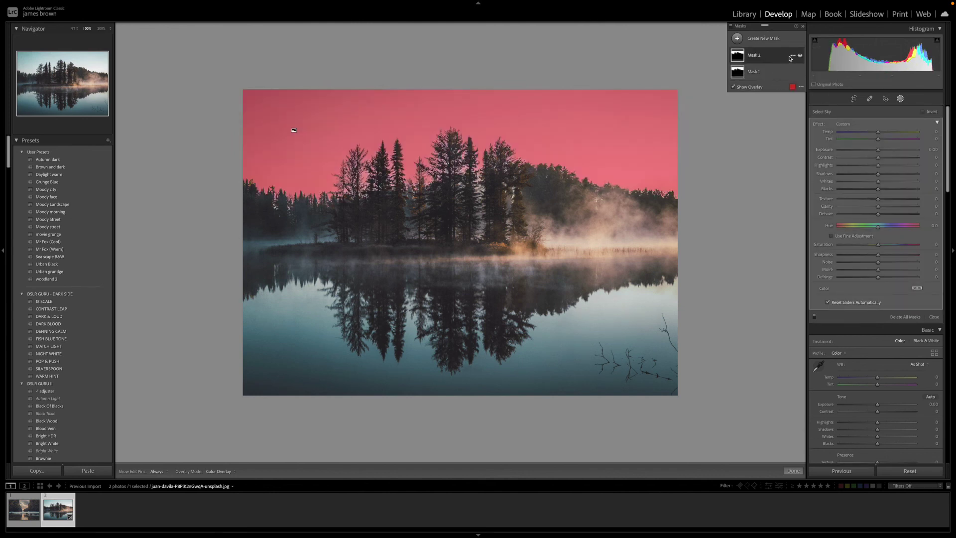
# Intersect Mask 2 with a sky selection, invert Sky 1, and set Exposure to 0.54.
pyautogui.rightClick(792, 58)
pyautogui.moveTo(800, 74)
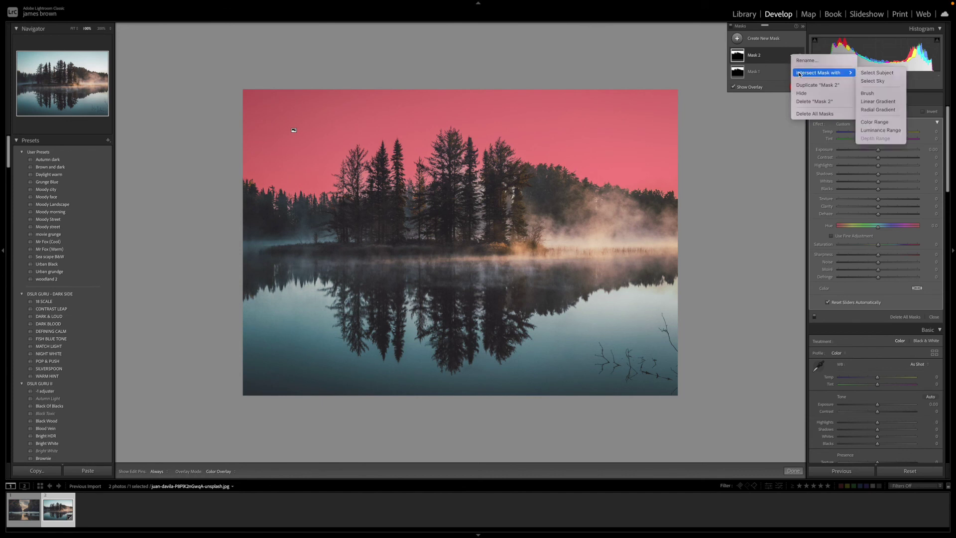
pyautogui.click(873, 80)
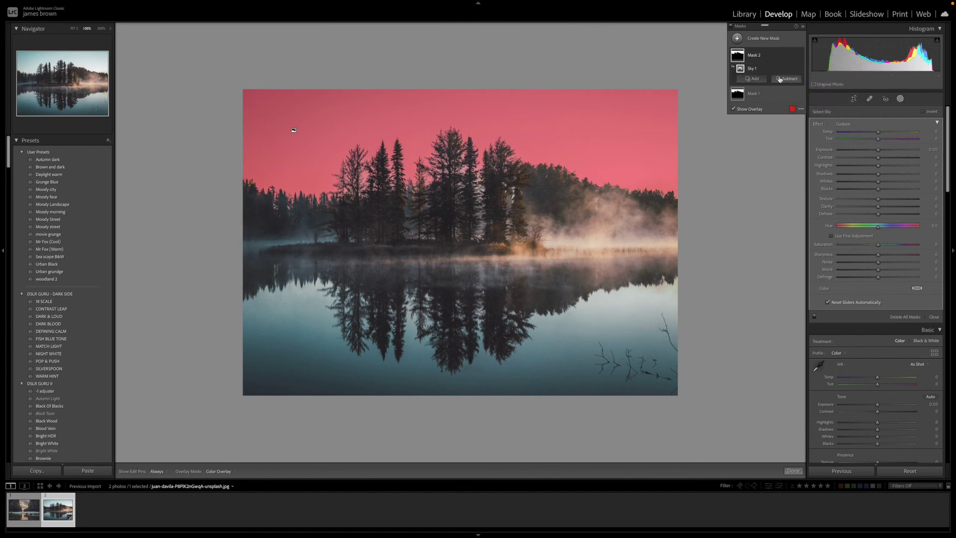
pyautogui.click(793, 69)
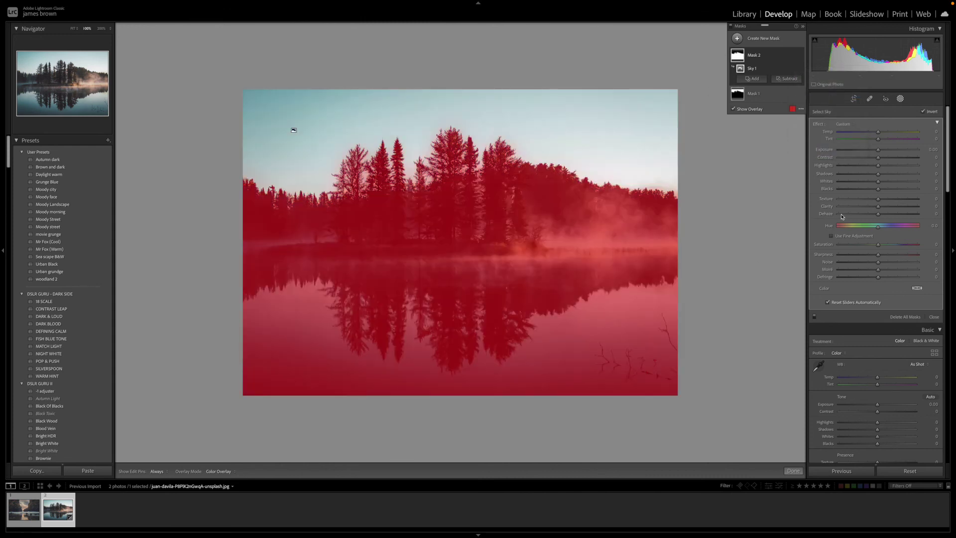
pyautogui.moveTo(882, 150); pyautogui.dragTo(884, 149)
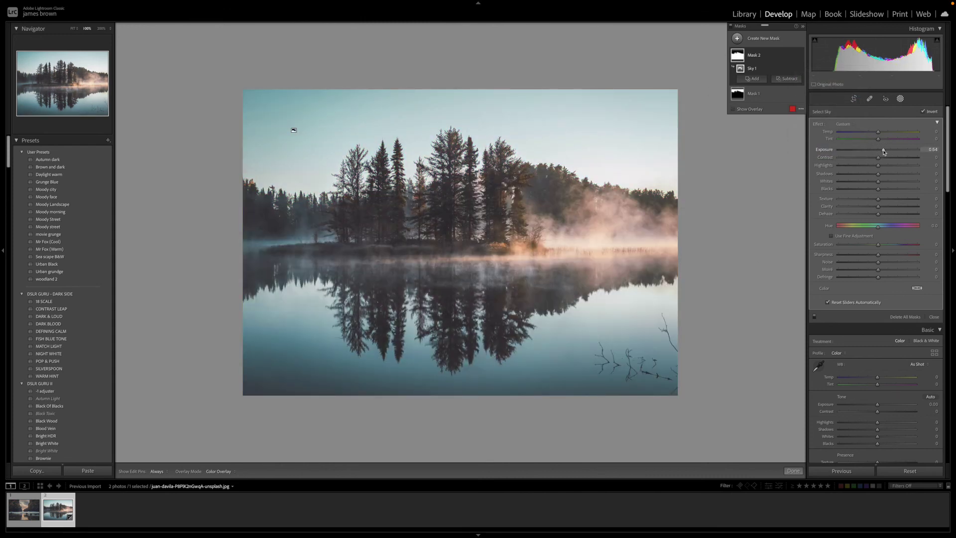
# Toggle the mask effects off and on twice to compare the result.
pyautogui.click(730, 26)
pyautogui.click(730, 26)
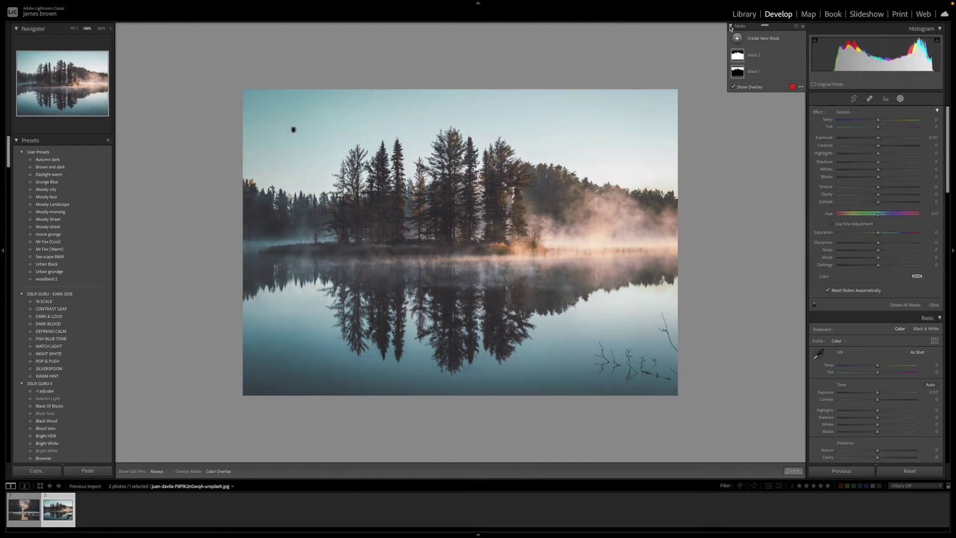
pyautogui.click(731, 26)
pyautogui.click(730, 26)
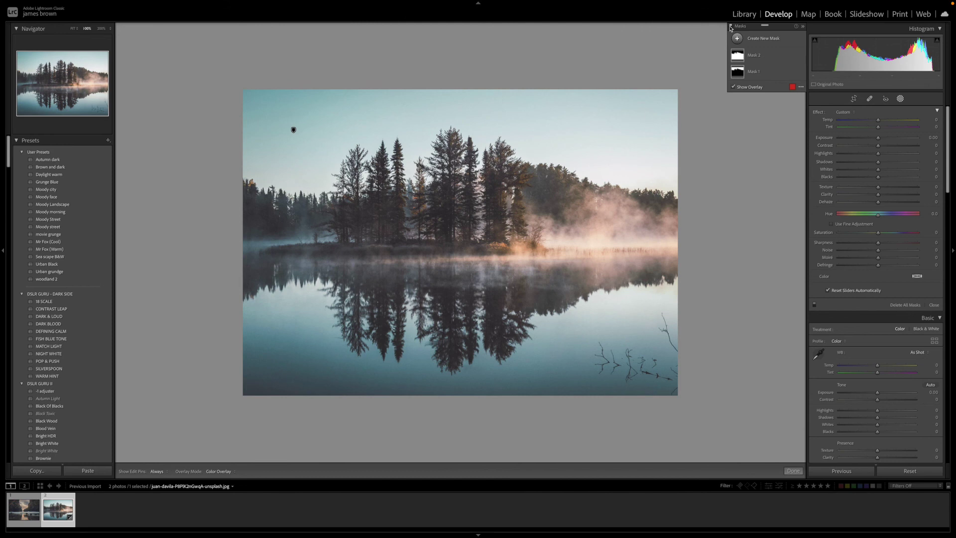